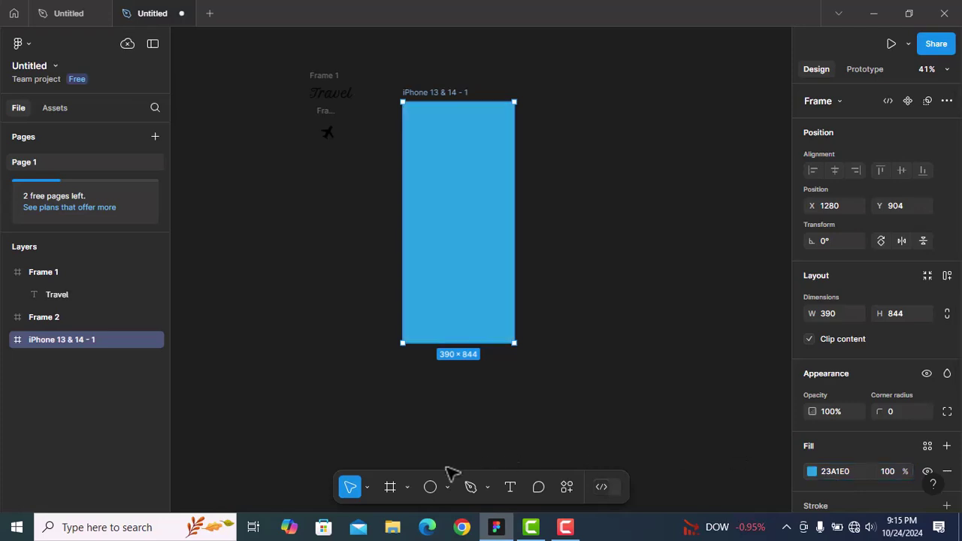
Step: Draw a circle about 1065 × 1065 over the phone frame
click(429, 486)
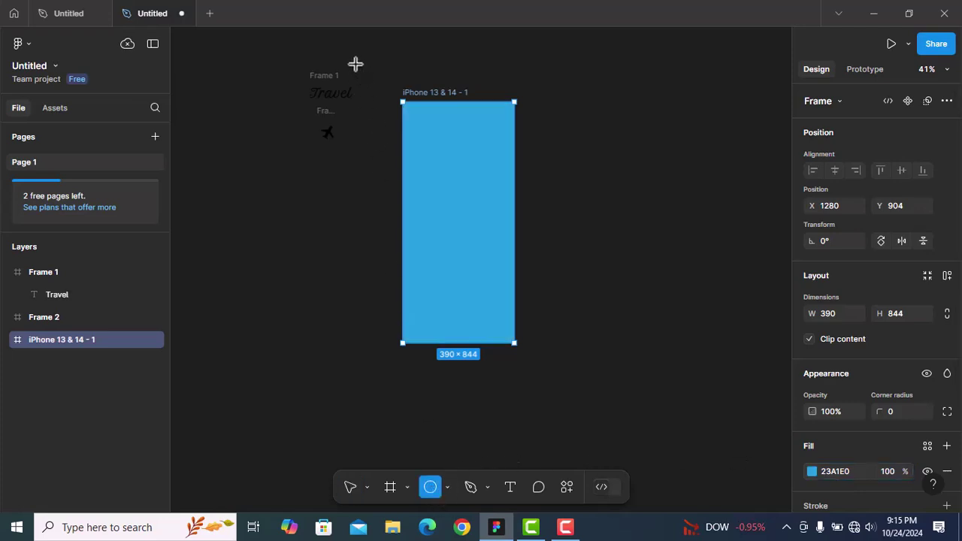
mouse_move(351, 60)
mouse_down()
mouse_move(569, 322)
mouse_move(654, 359)
mouse_up()
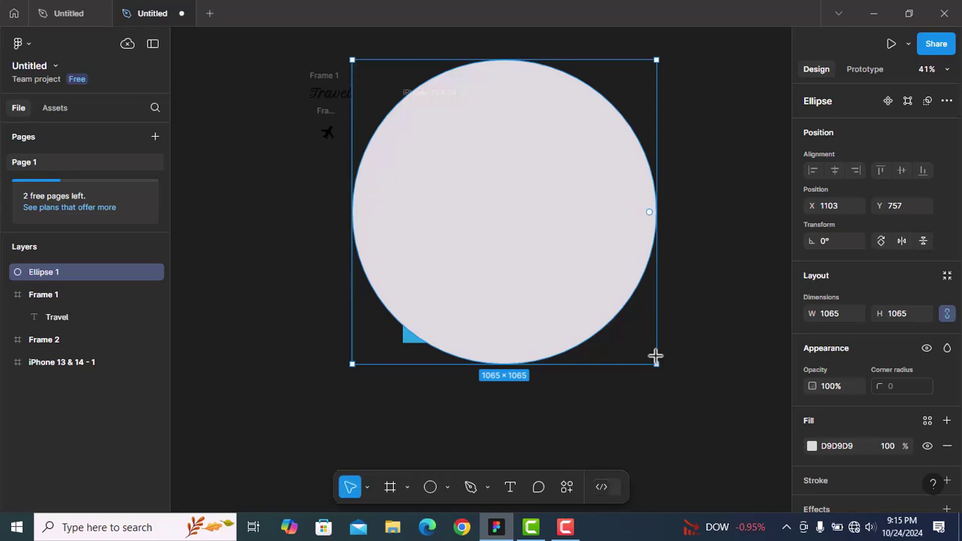
drag(548, 284, 517, 286)
Step: Nest the circle inside the iPhone 13 & 14 - 1 frame and center it horizontally so it covers the whole screen
drag(36, 271, 52, 389)
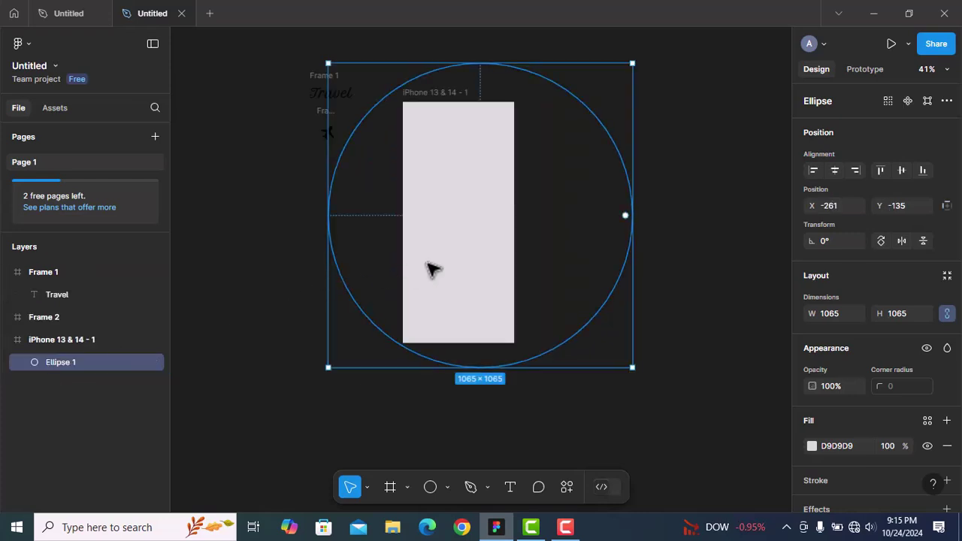
mouse_move(468, 254)
mouse_down()
mouse_move(451, 256)
mouse_move(458, 261)
mouse_up()
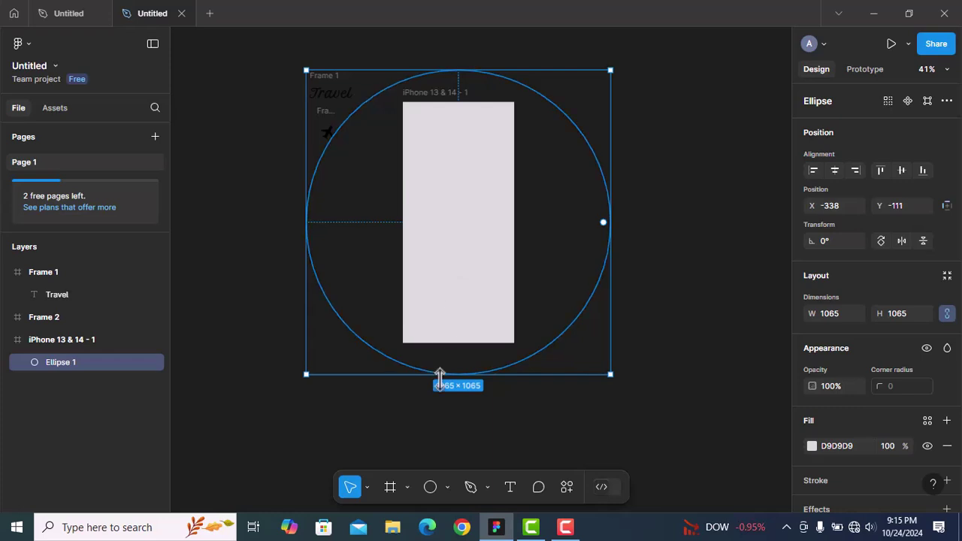
click(461, 420)
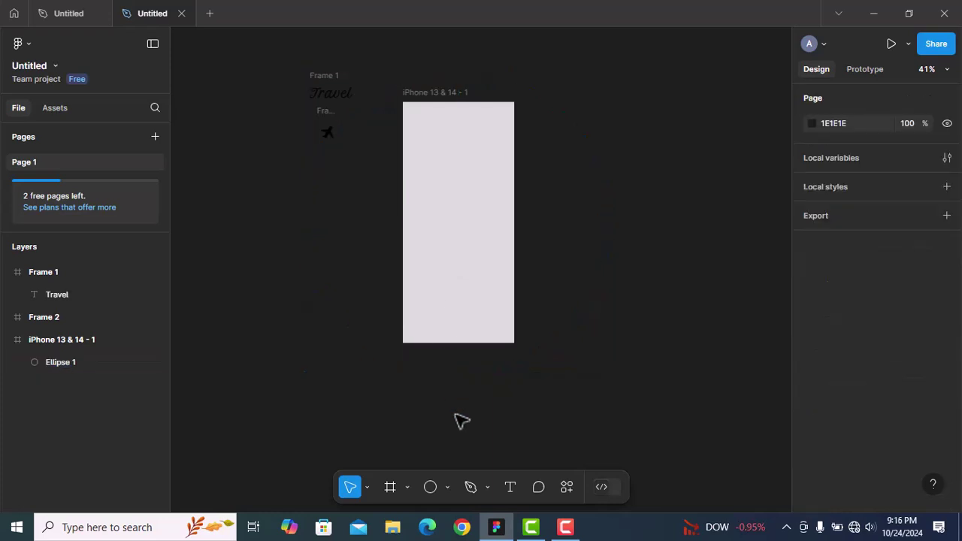
Step: Move the plane icon frame just outside the phone's lower-left corner and nest it in iPhone 13 & 14 - 1 above the ellipse
drag(330, 120, 397, 343)
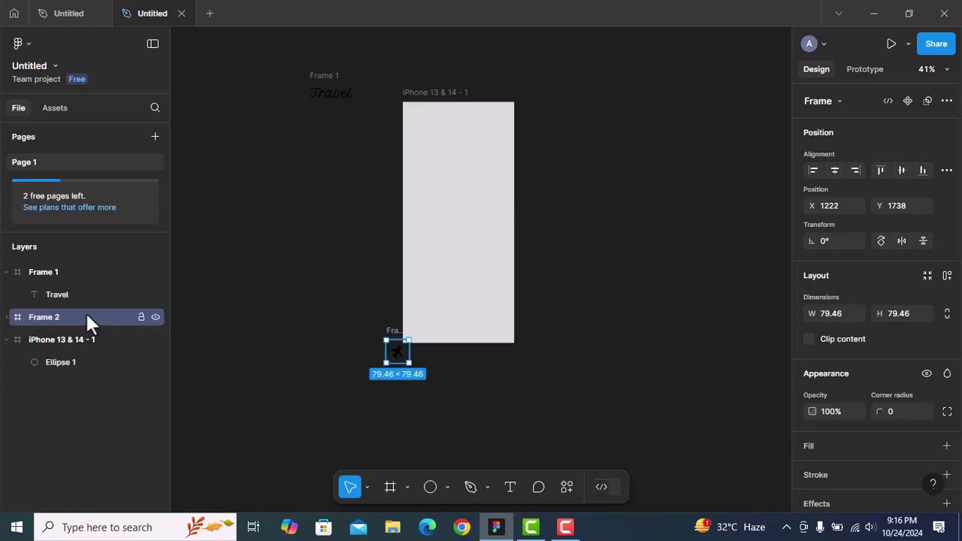
drag(43, 314, 52, 347)
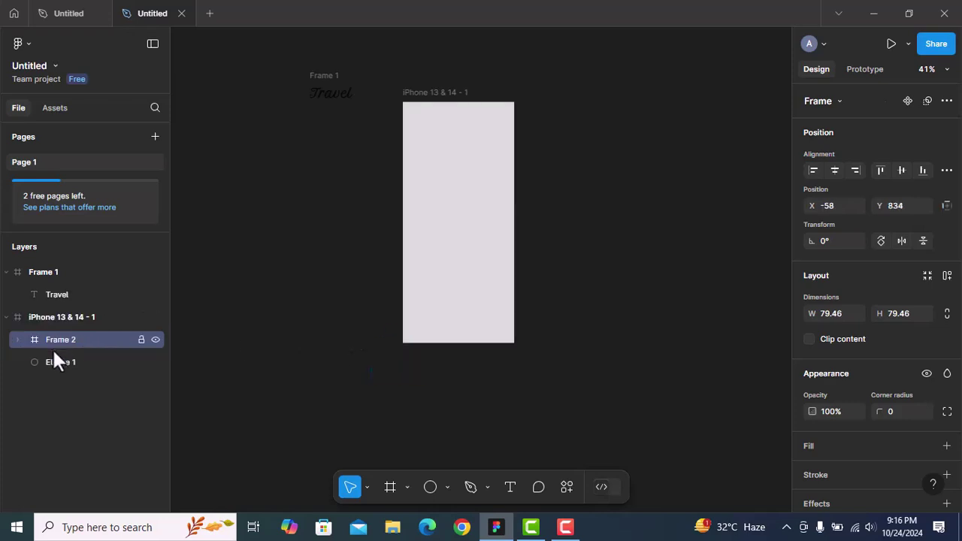
Step: Duplicate the iPhone 13 & 14 - 1 frame to make a second phone screen
click(432, 98)
key(ctrl+d)
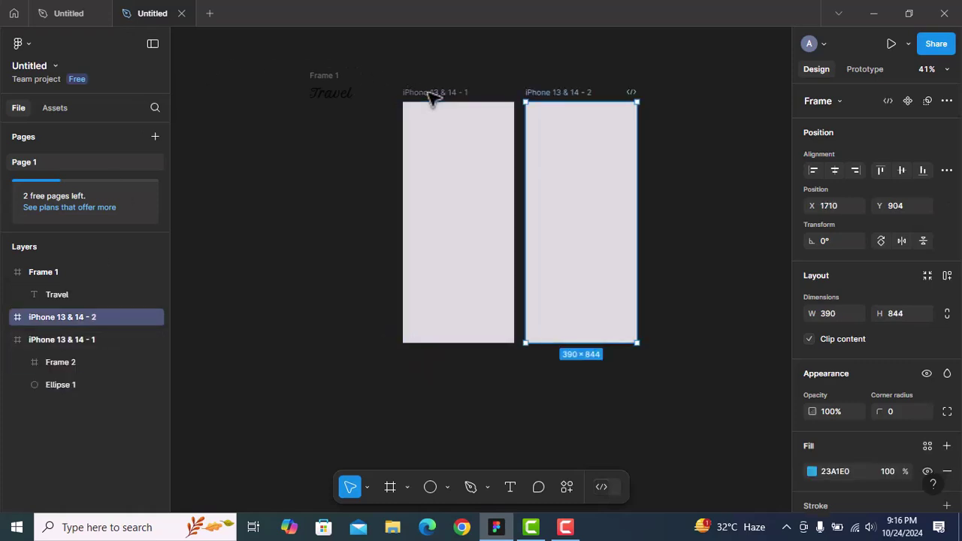
key(shift+0)
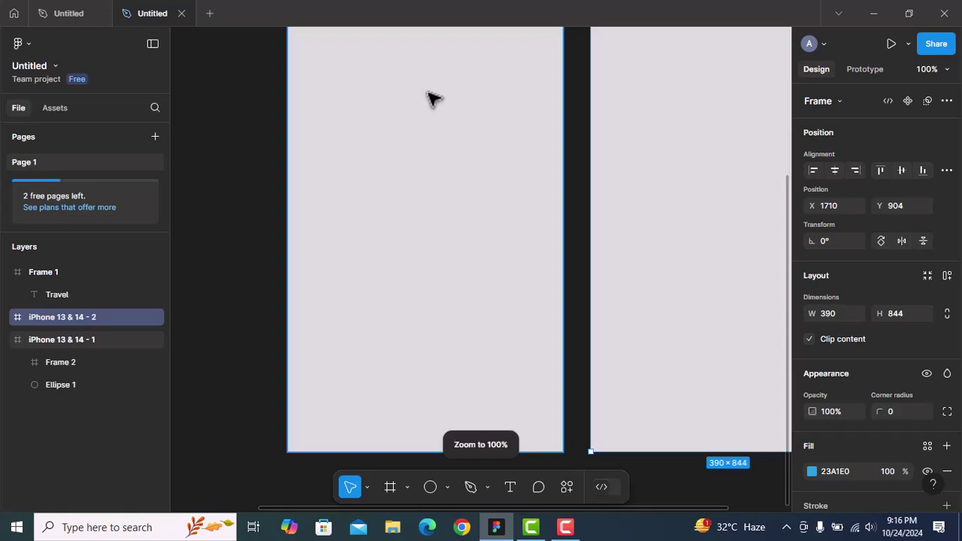
key(shift+2)
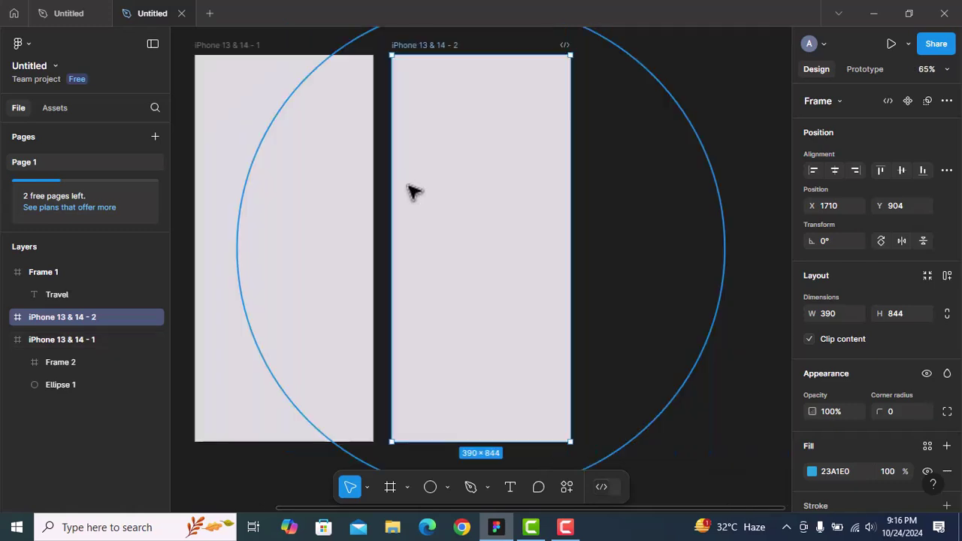
Step: Move the plane icon in iPhone 13 & 14 - 2 to the right of the screen's middle, at about X 236, Y 382
click(7, 339)
click(6, 317)
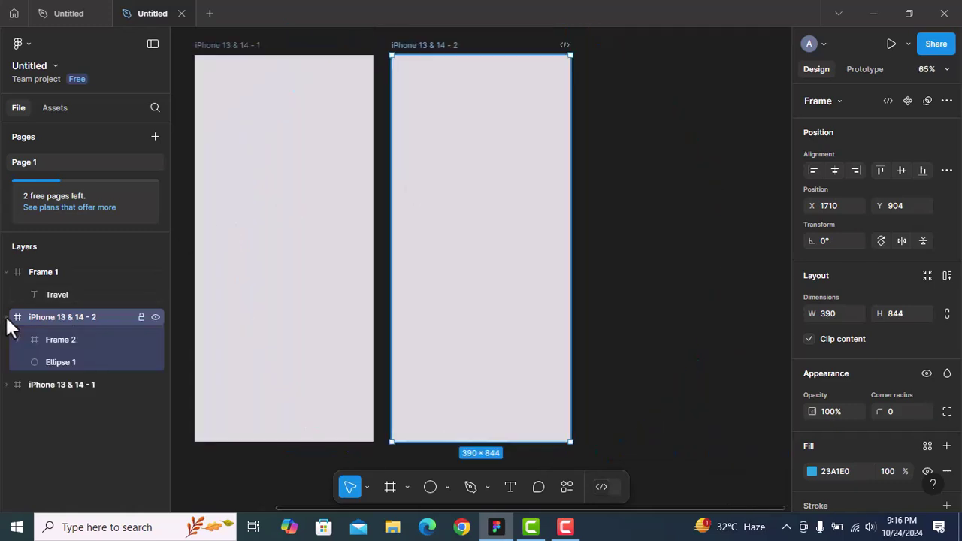
click(52, 341)
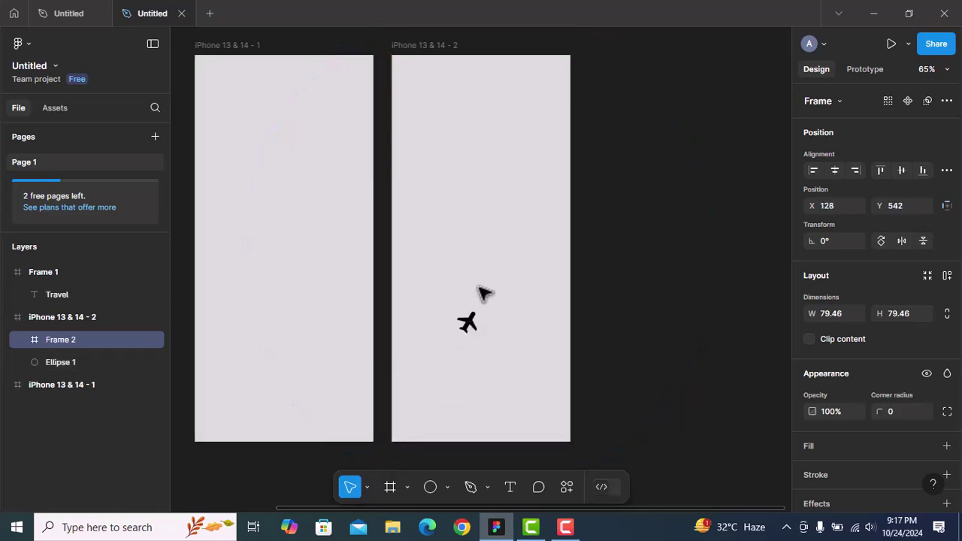
drag(478, 287, 521, 253)
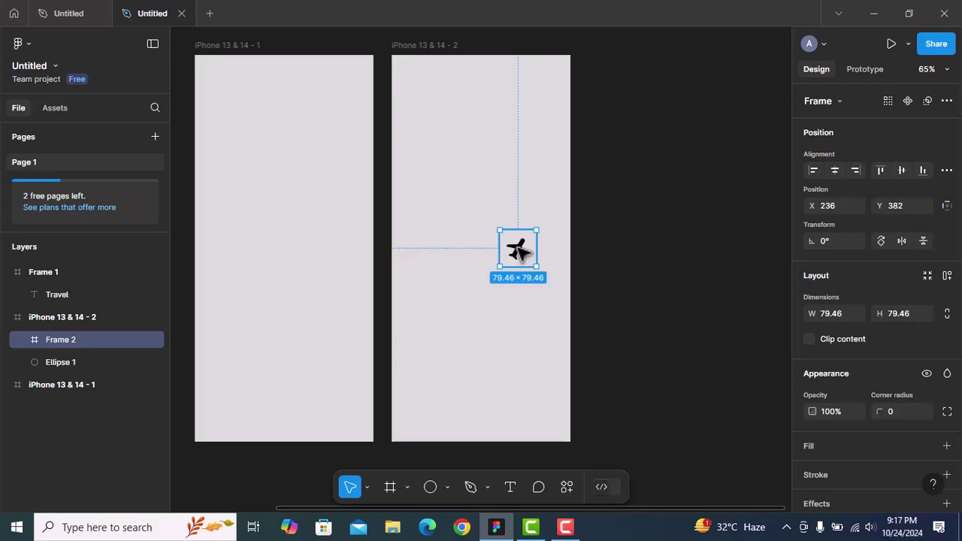
scroll(521, 251, down, 2)
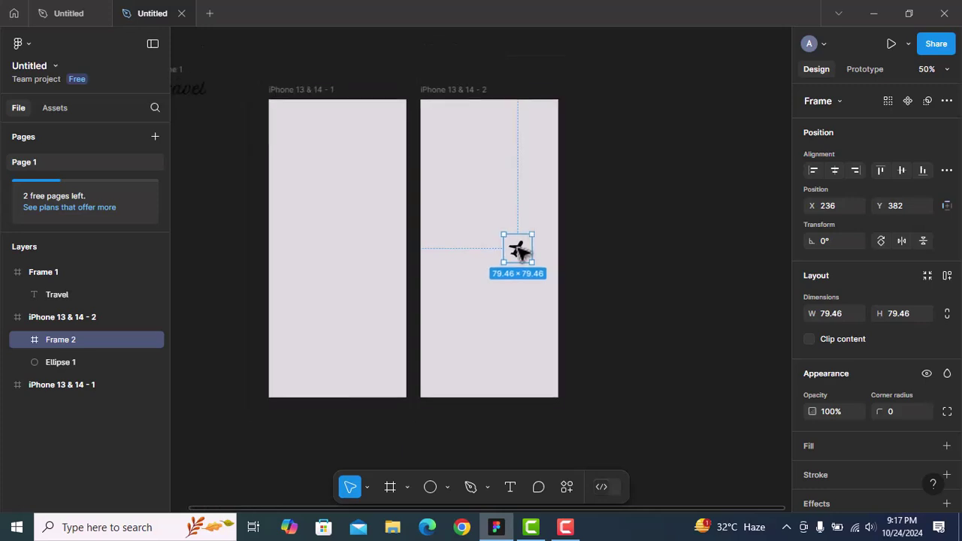
Step: Move the Travel wordmark frame into iPhone 13 & 14 - 2, directly left of the plane, at about X 87, Y 395
click(188, 84)
drag(396, 206, 481, 239)
scroll(481, 239, up, 4)
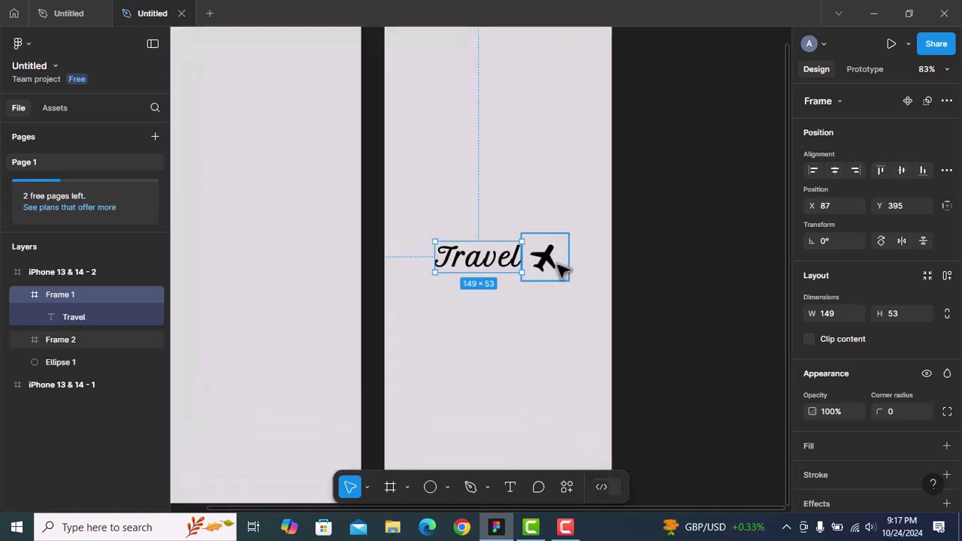
Step: Shift the Travel wordmark and plane icon together so the pair is horizontally centered in iPhone 13 & 14 - 2
shift+click(546, 259)
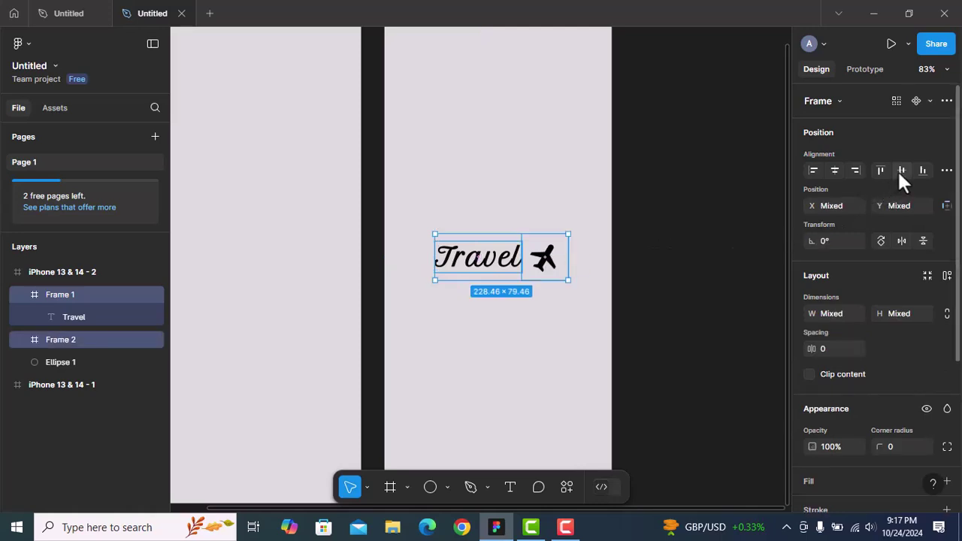
drag(549, 273, 546, 275)
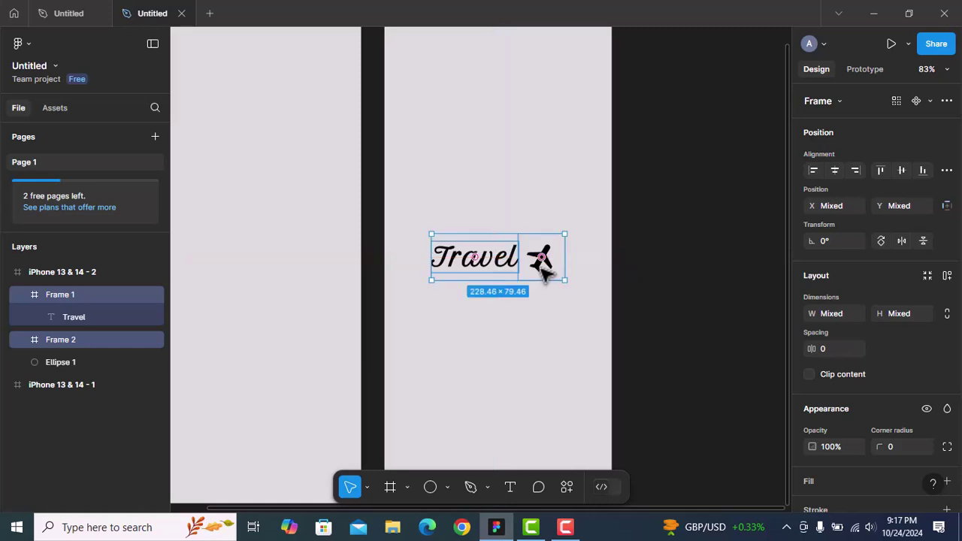
click(541, 333)
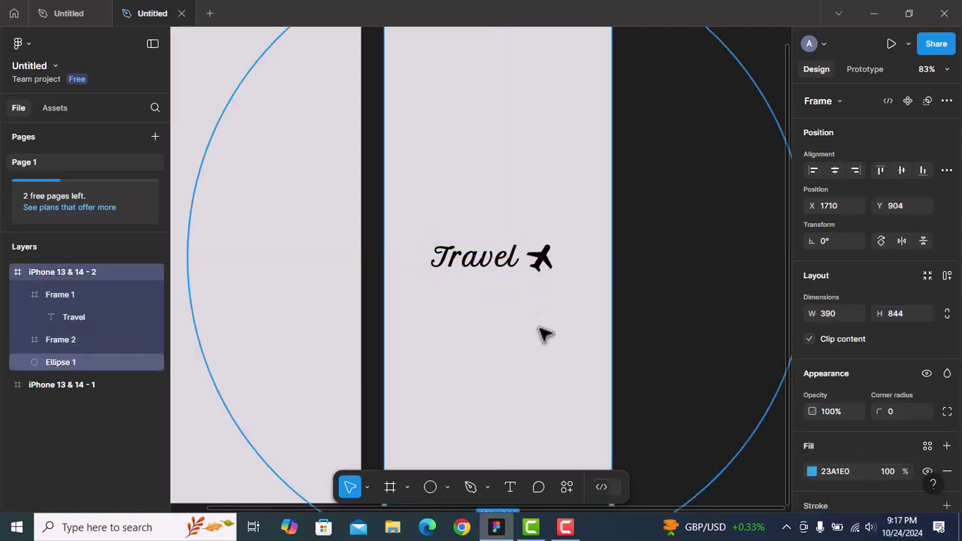
Step: Stretch the Travel frame in iPhone 13 & 14 - 2 leftward to about 388 wide, so the word falls outside the screen
click(481, 263)
drag(424, 260, 291, 258)
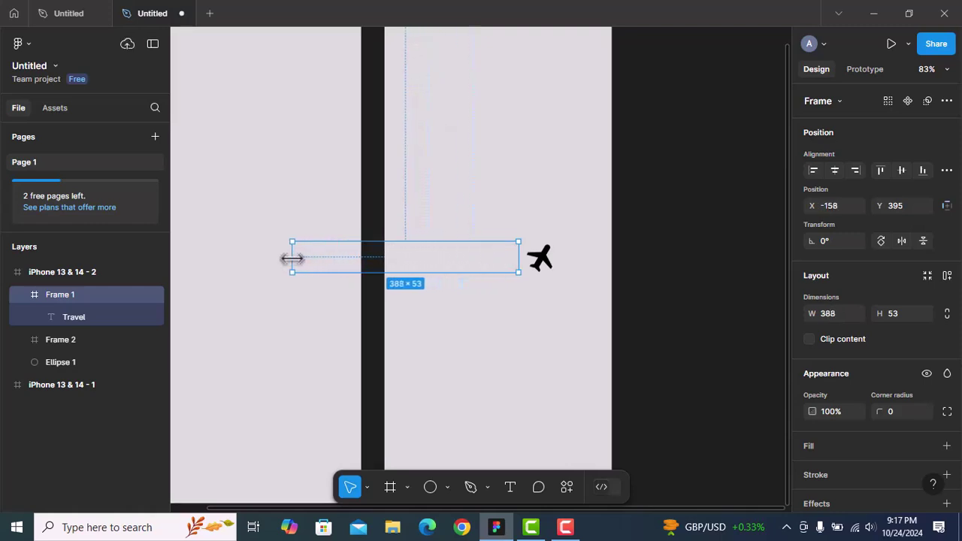
click(557, 335)
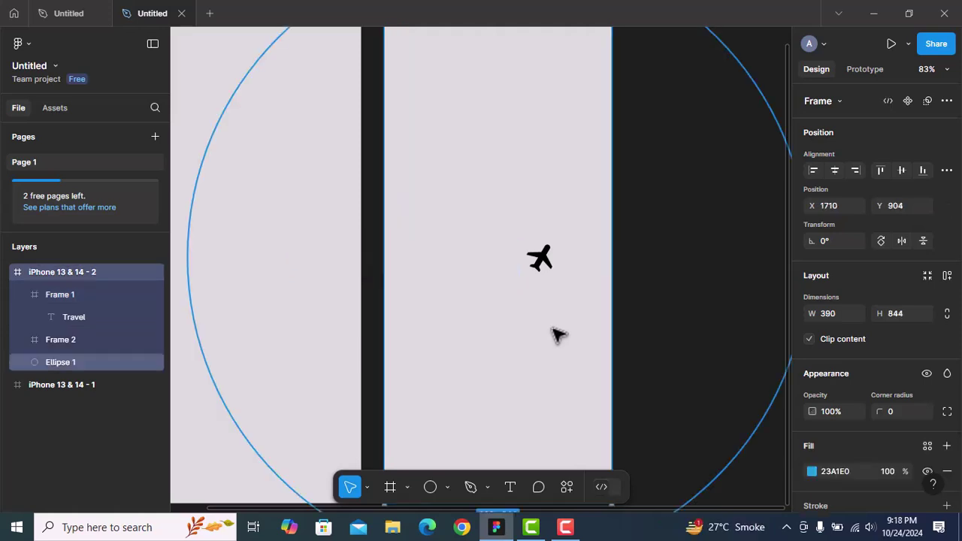
Step: Duplicate the iPhone 13 & 14 - 2 frame to make a third phone screen
scroll(557, 334, down, 3)
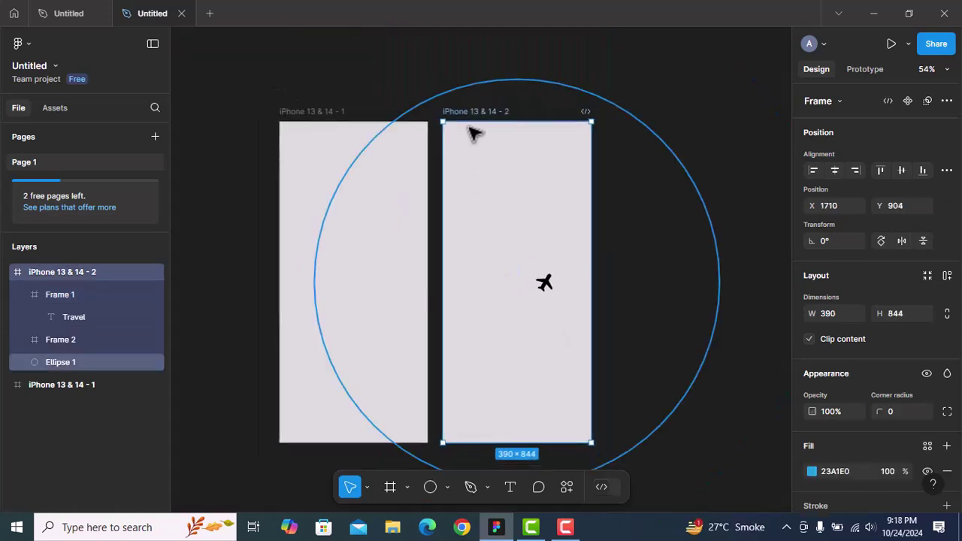
key(ctrl+d)
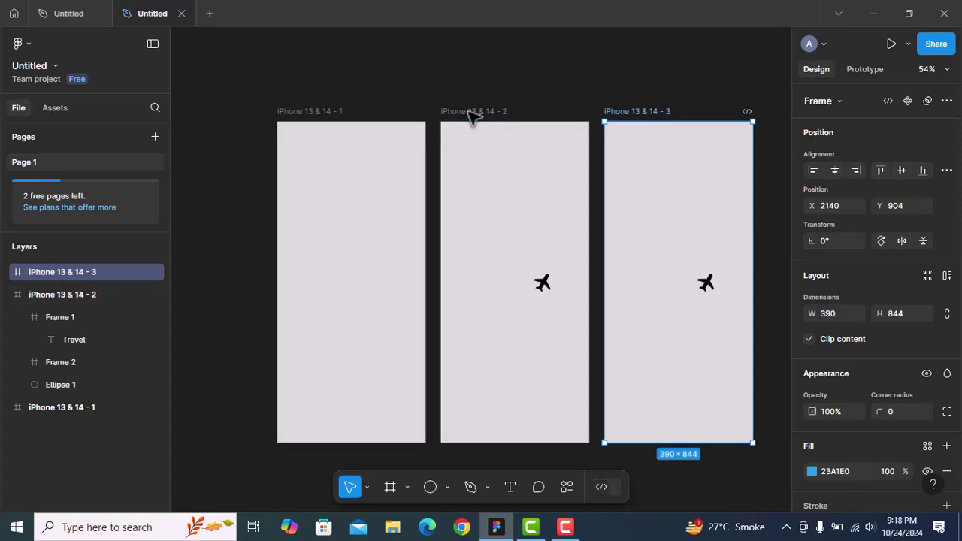
scroll(471, 116, right, 5)
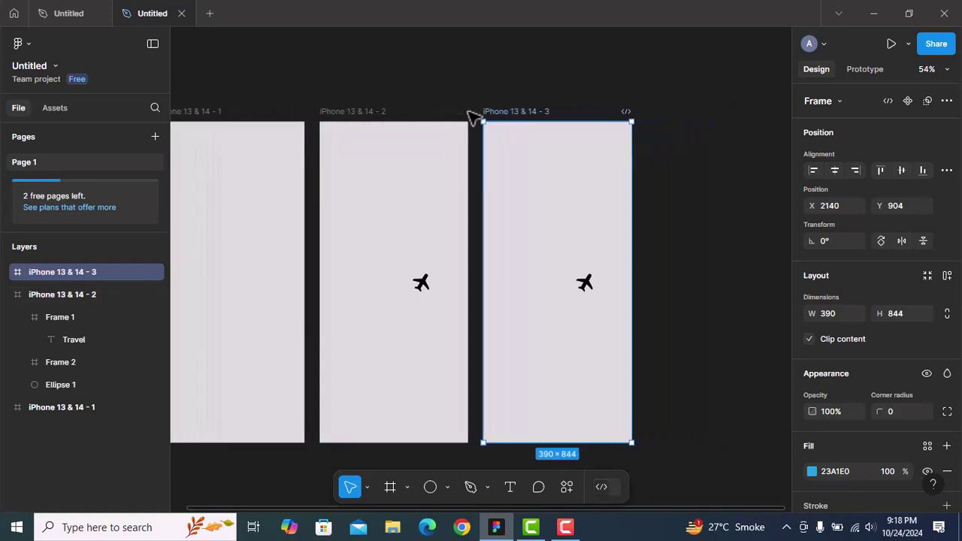
scroll(472, 117, up, 4)
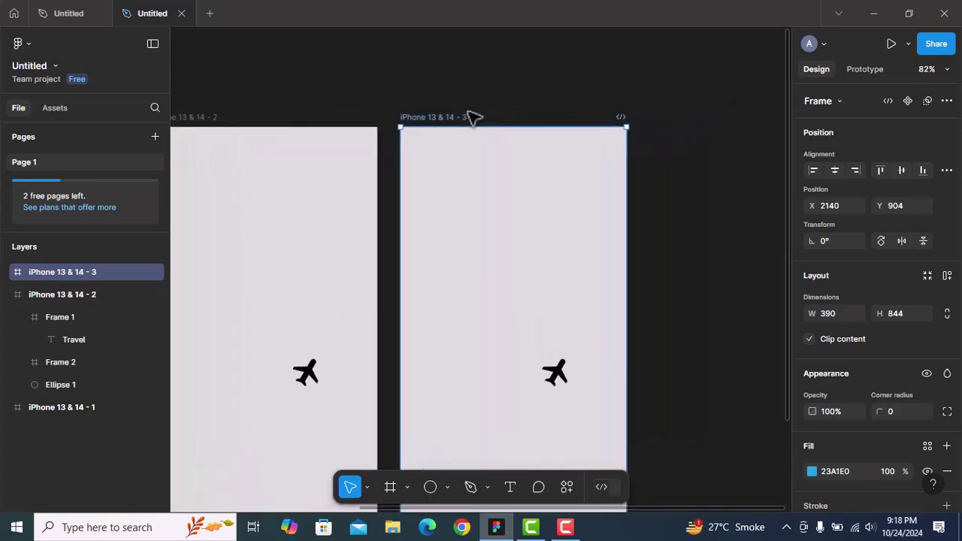
scroll(472, 116, down, 2)
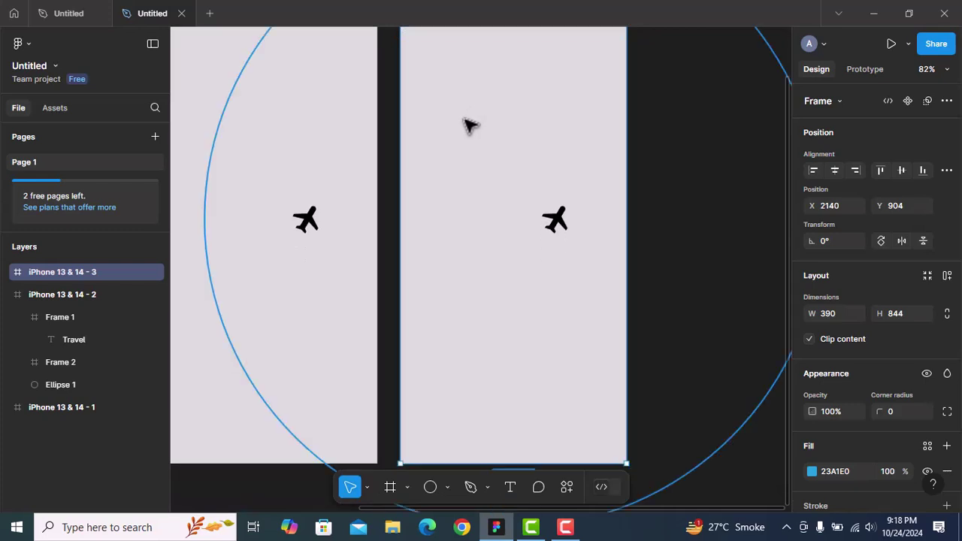
Step: Shrink the Travel frame in iPhone 13 & 14 - 3 from its left edge to about 151 wide, and check the logo's placement
click(6, 272)
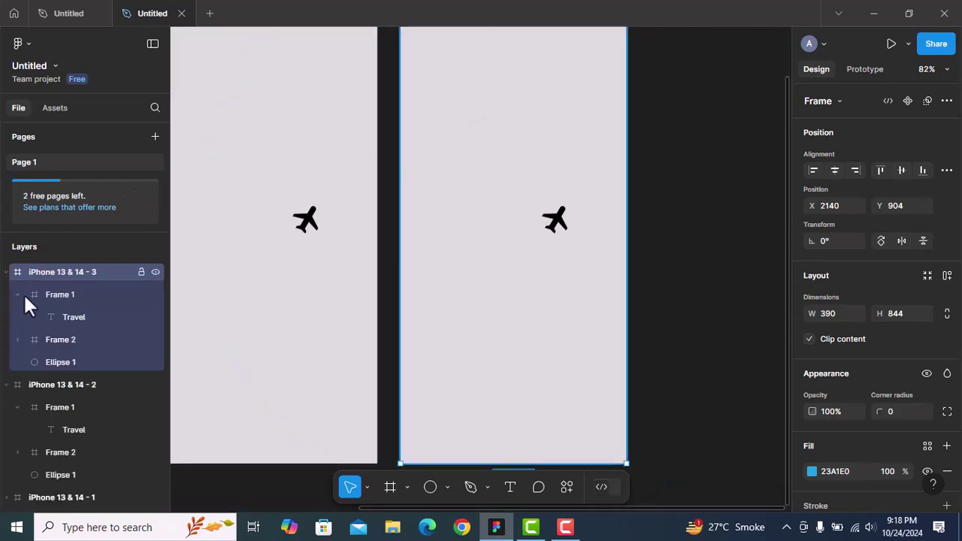
click(54, 295)
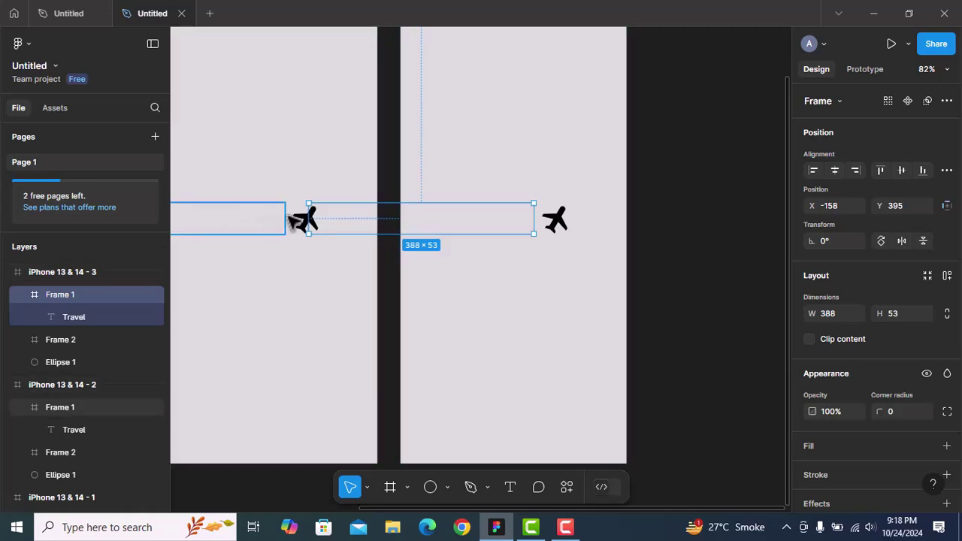
drag(310, 218, 409, 219)
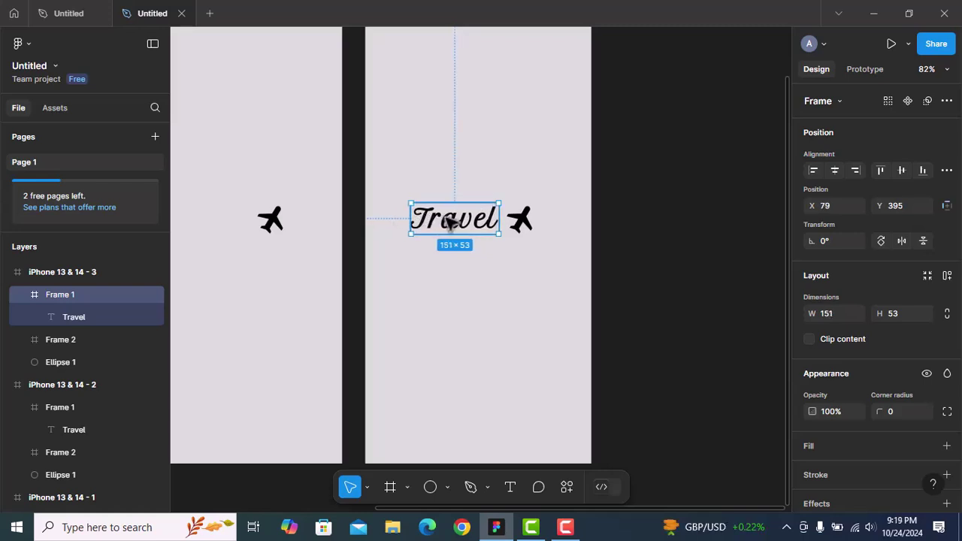
shift+click(519, 224)
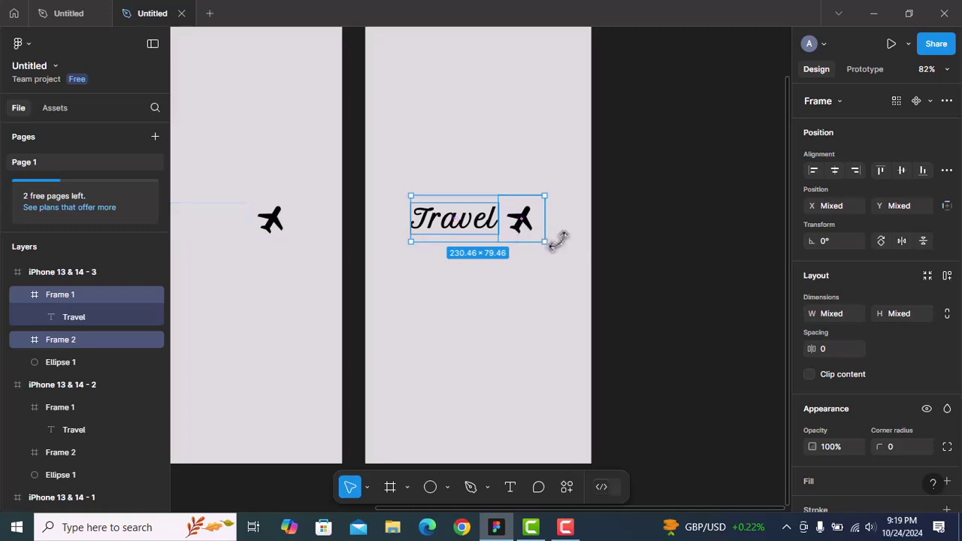
key(alt)
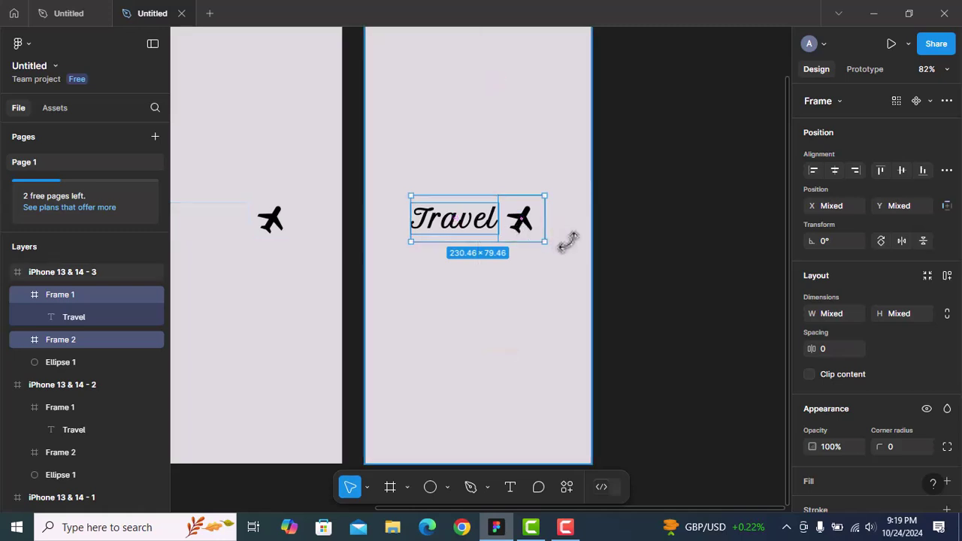
click(567, 240)
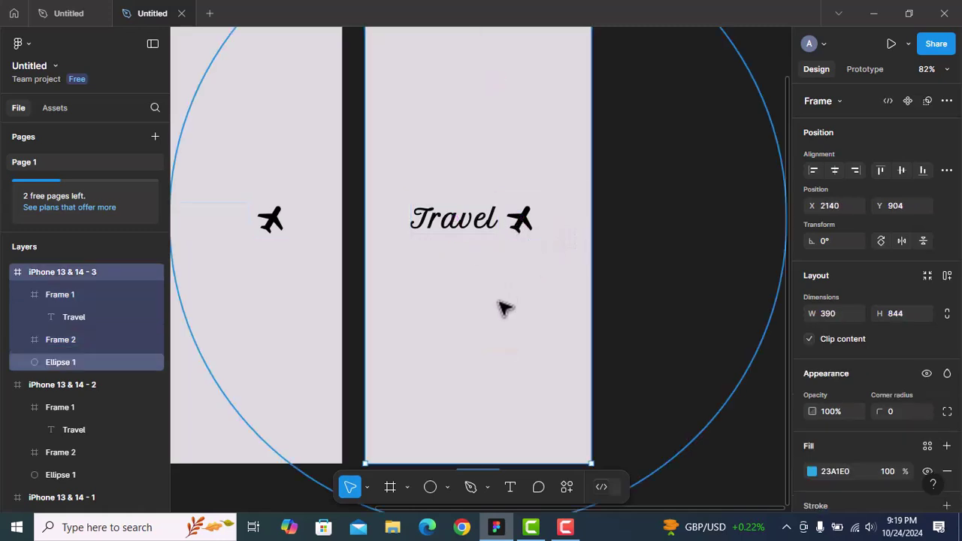
Step: Duplicate the iPhone 13 & 14 - 3 frame to make a fourth phone screen
scroll(504, 308, down, 5)
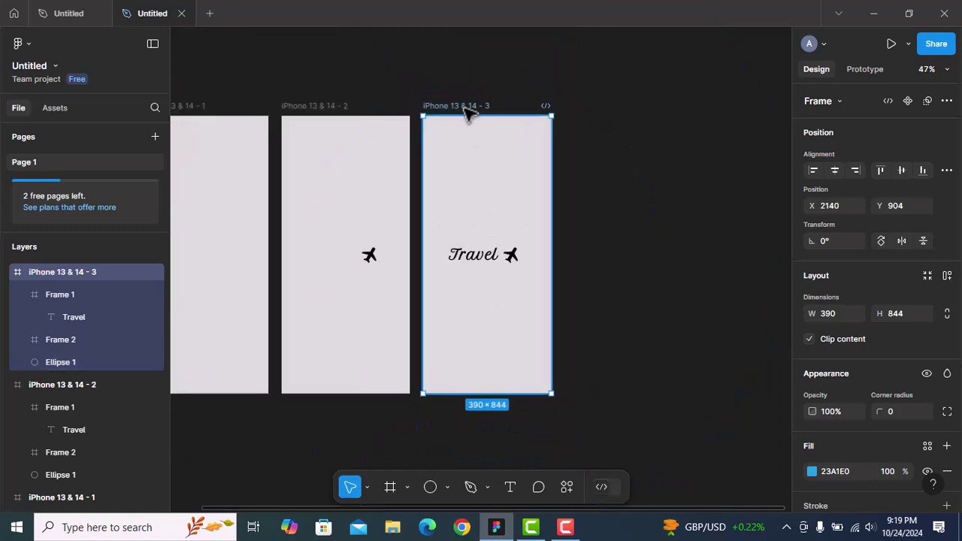
key(ctrl+d)
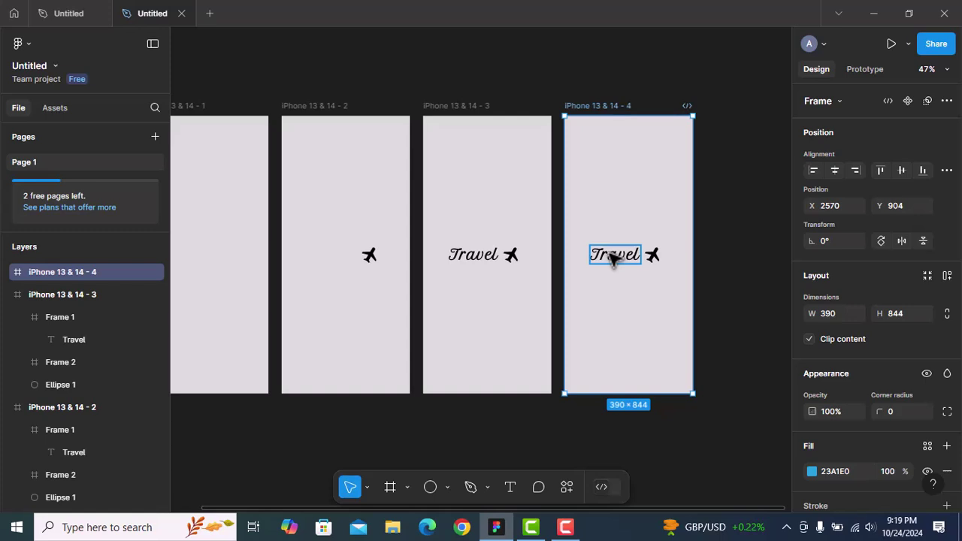
Step: Centre the Travel frame and the plane frame both horizontally and vertically in iPhone 13 & 14 - 4
scroll(613, 259, right, 3)
scroll(612, 259, up, 5)
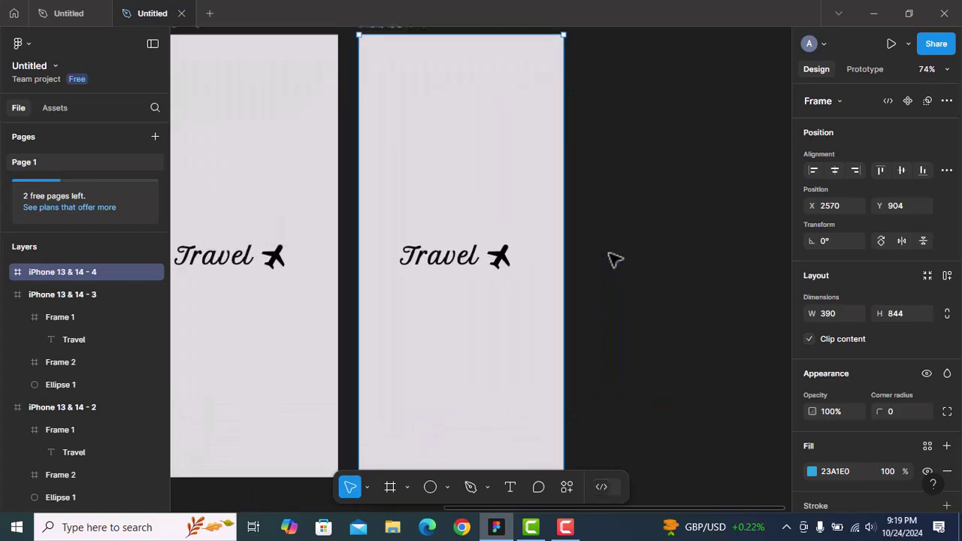
click(448, 259)
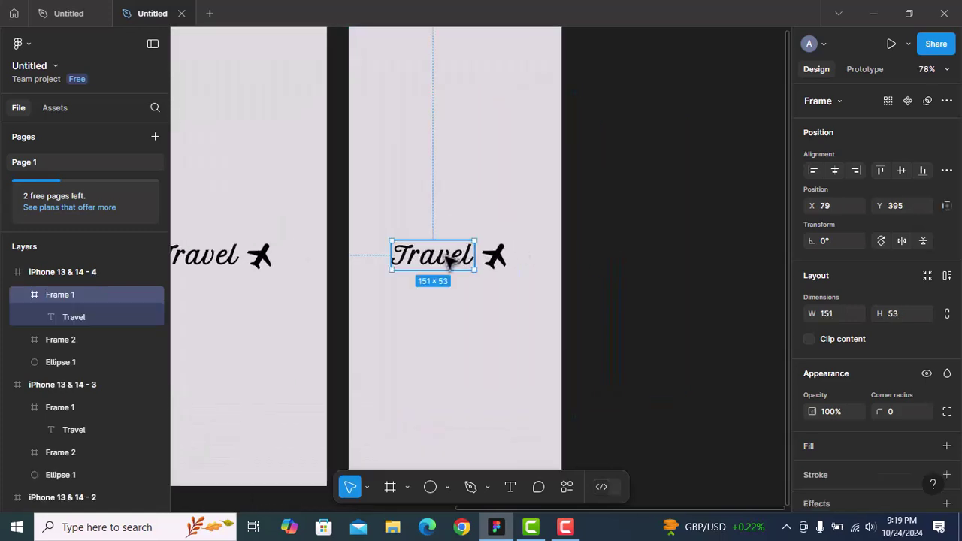
shift+click(496, 263)
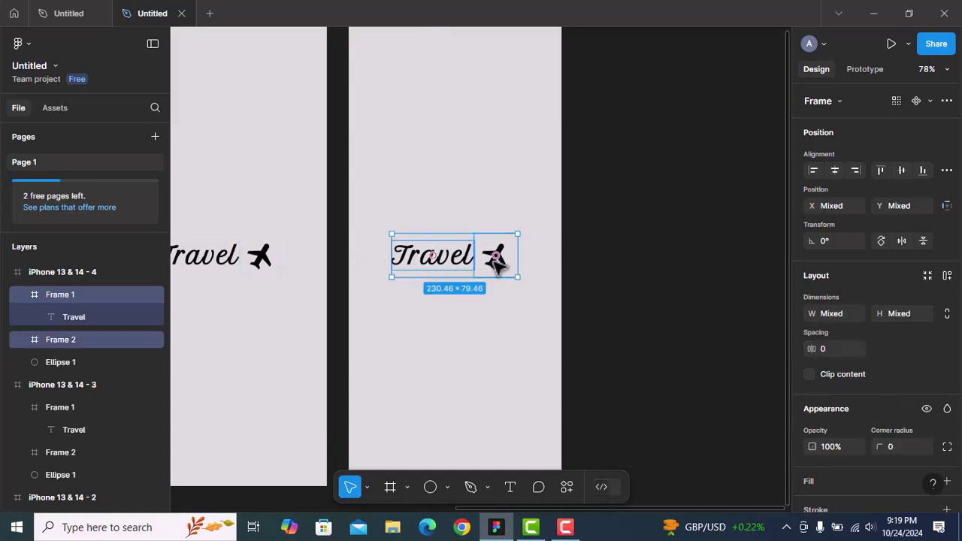
click(834, 169)
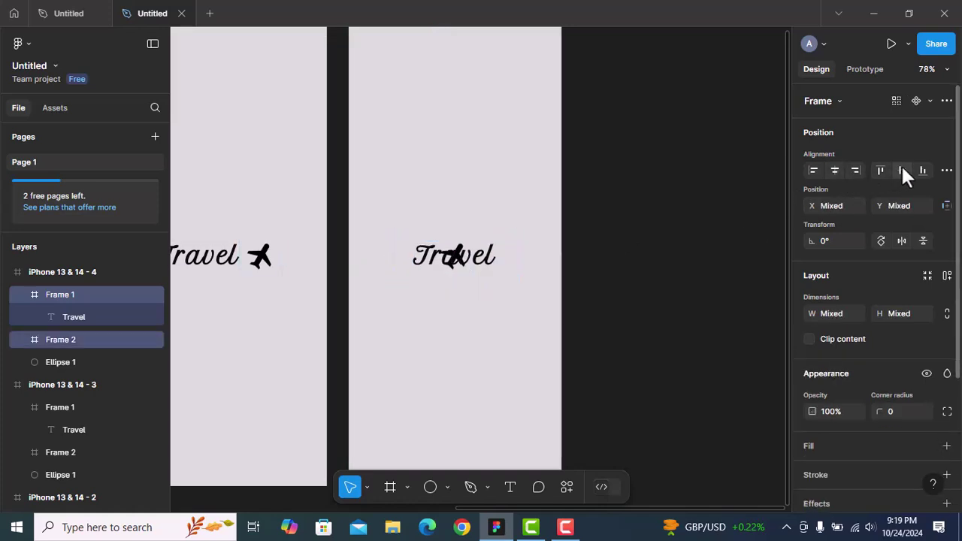
click(900, 171)
key(Escape)
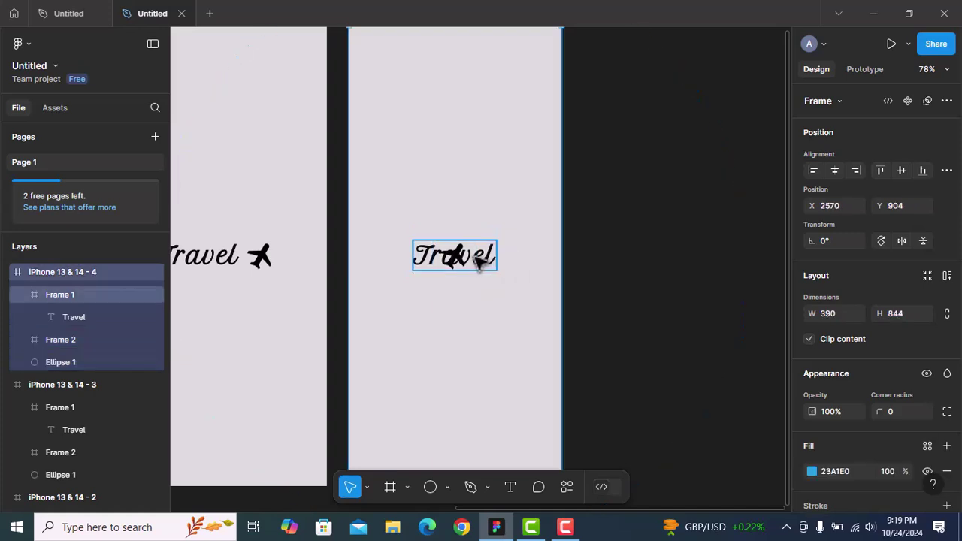
Step: Scale the Travel frame in iPhone 13 & 14 - 4 to 0.01x about its centre
click(487, 261)
key(k)
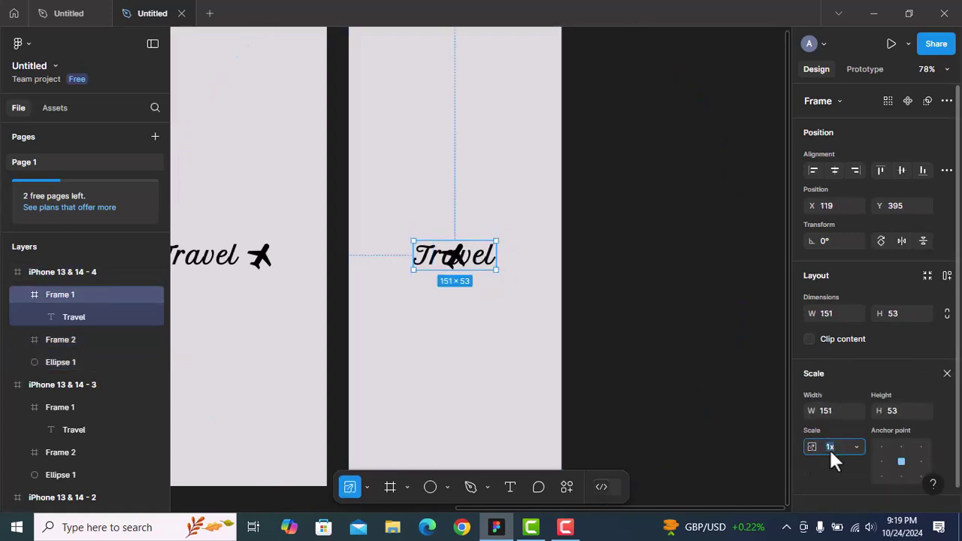
text(0.01)
key(Return)
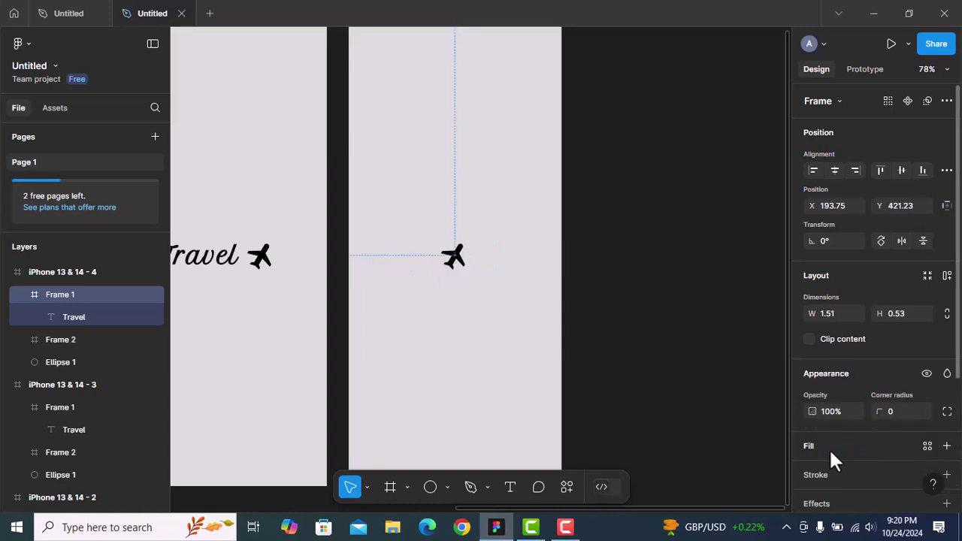
key(Escape)
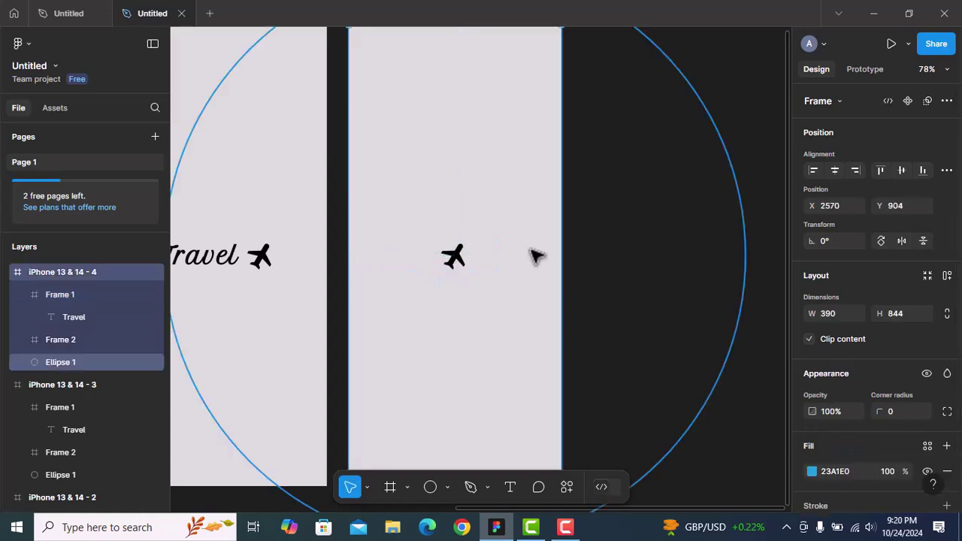
Step: Shrink the large ellipse in iPhone 13 & 14 - 4 about its centre to about 99 × 99, so it just surrounds the plane
scroll(537, 255, down, 2)
scroll(537, 256, down, 2)
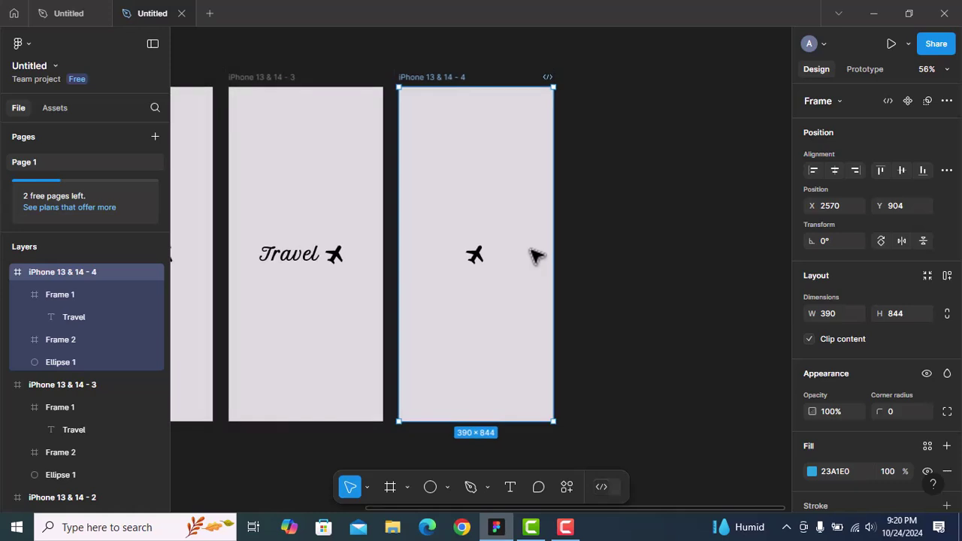
click(523, 228)
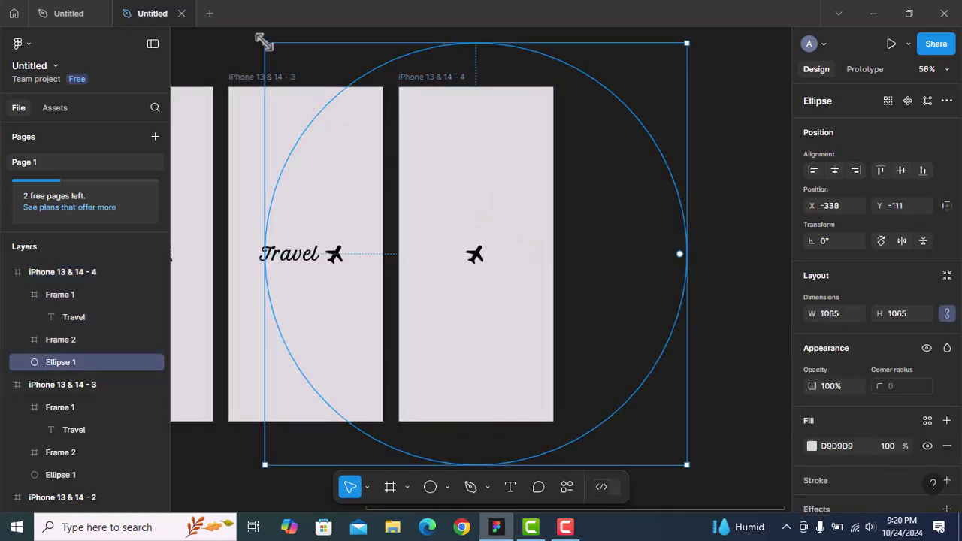
drag(263, 41, 448, 233)
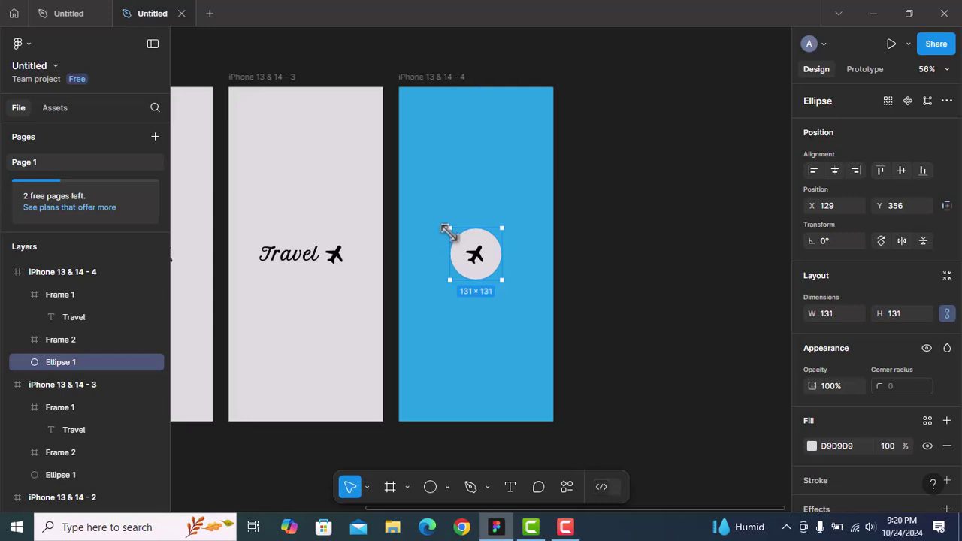
key(alt)
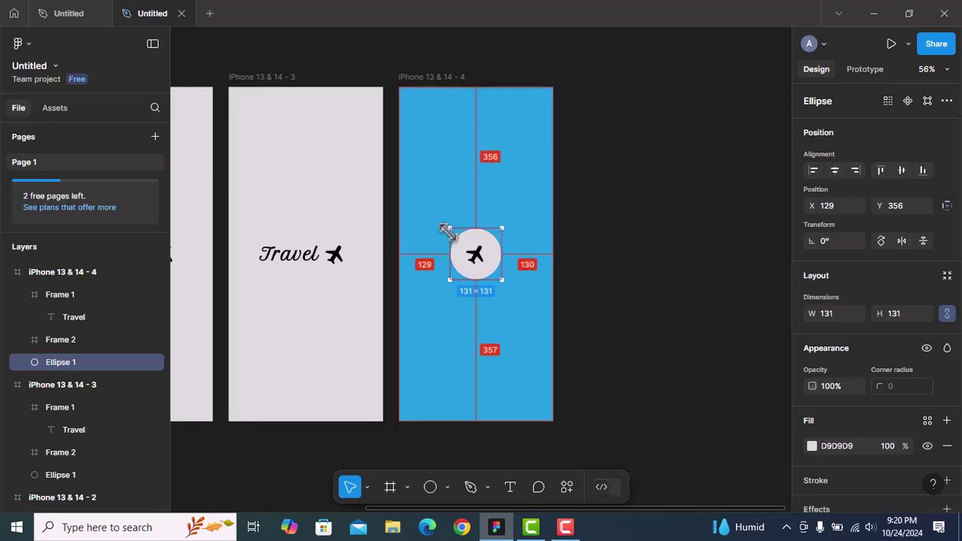
drag(448, 234, 454, 240)
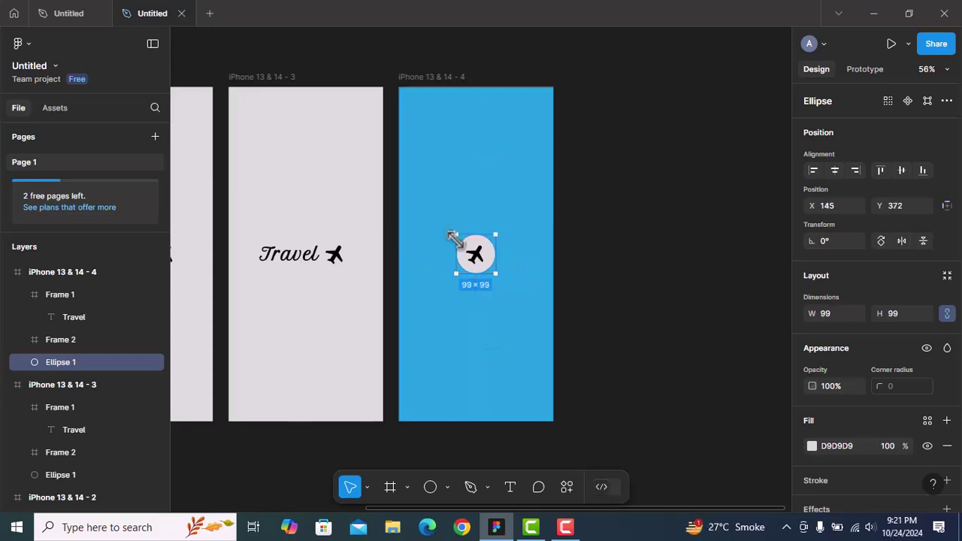
key(alt)
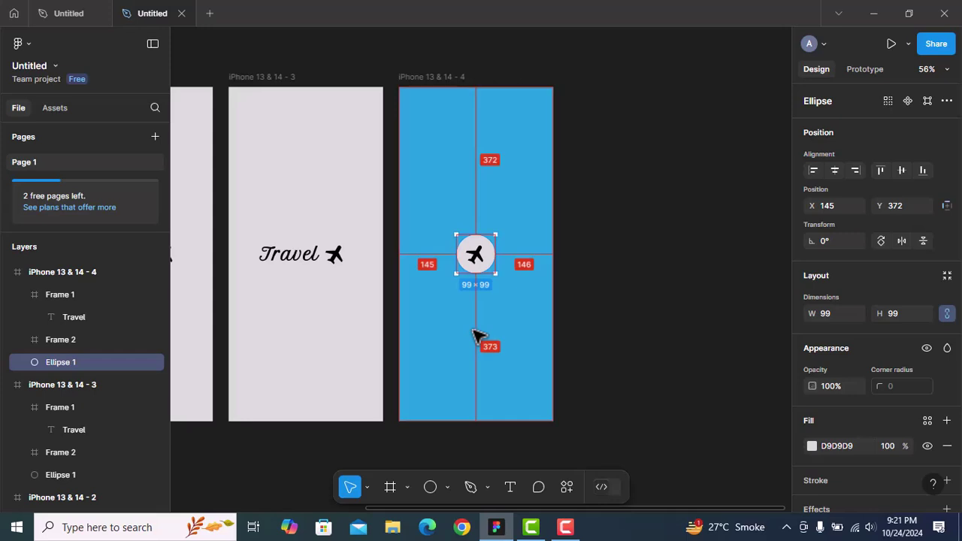
click(478, 336)
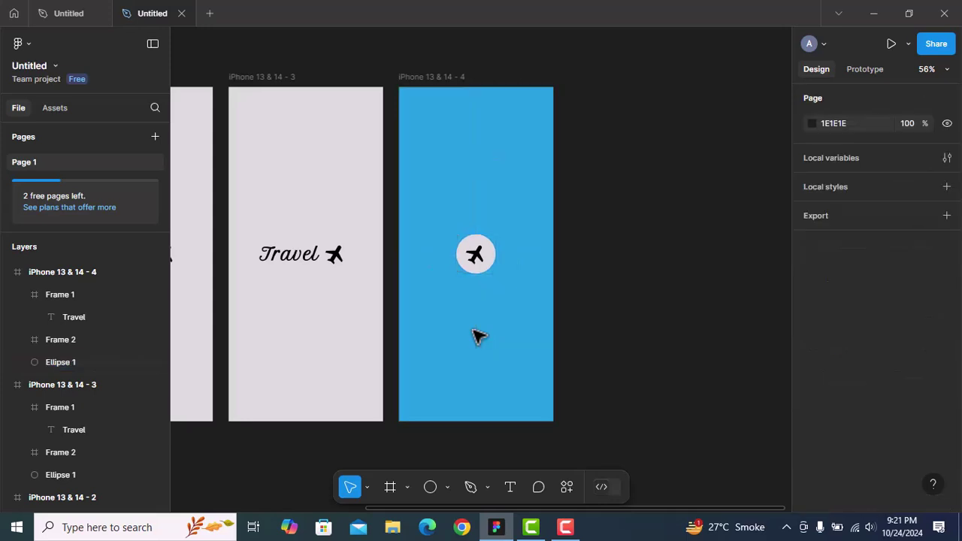
Step: Duplicate the iPhone 13 & 14 - 4 frame to make a fifth phone screen
click(439, 78)
key(ctrl+d)
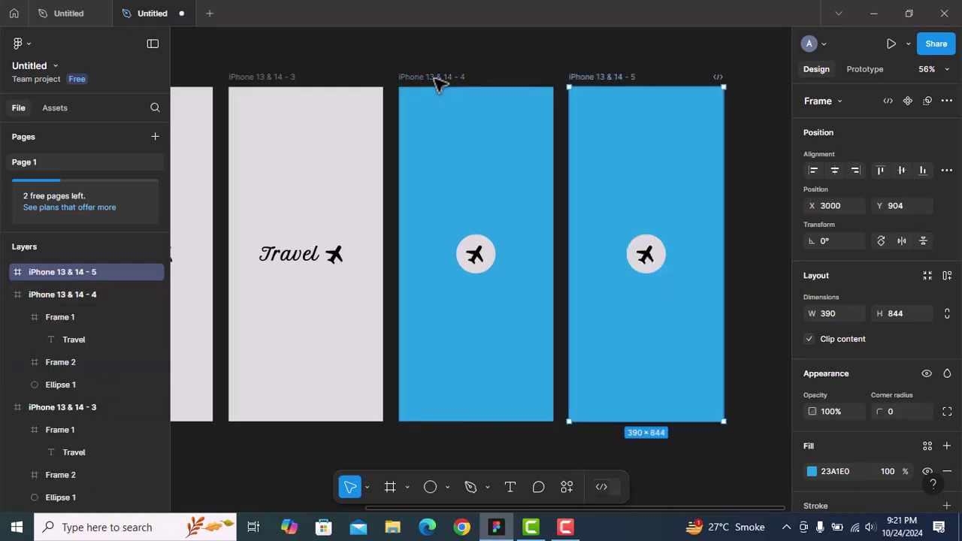
scroll(439, 83, right, 5)
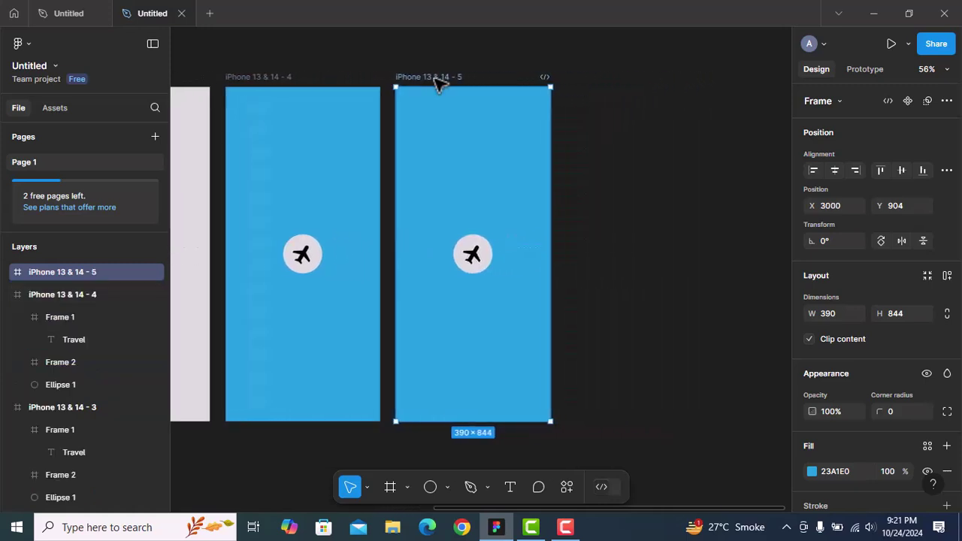
Step: Shrink the ellipse behind the plane in iPhone 13 & 14 - 5 about its centre to about 79 × 79
click(468, 255)
click(480, 256)
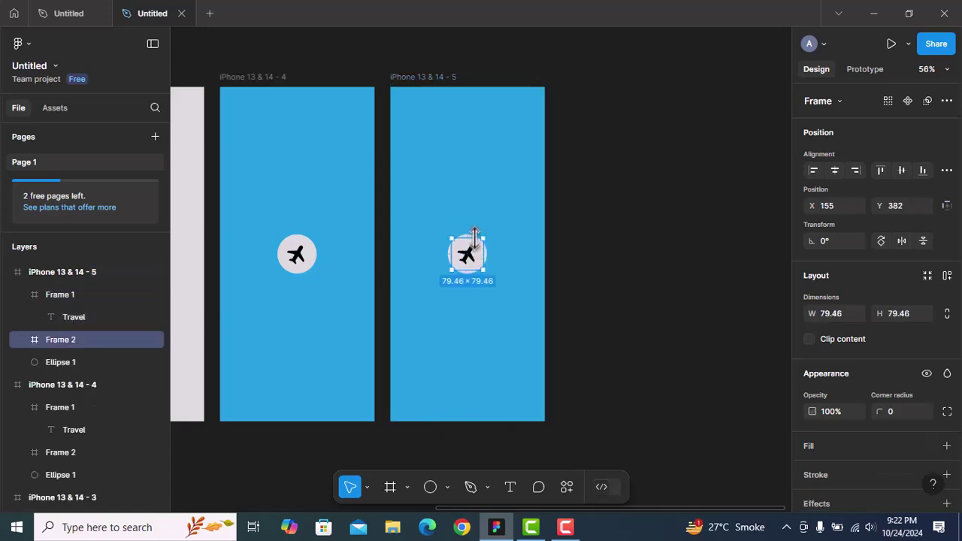
click(49, 363)
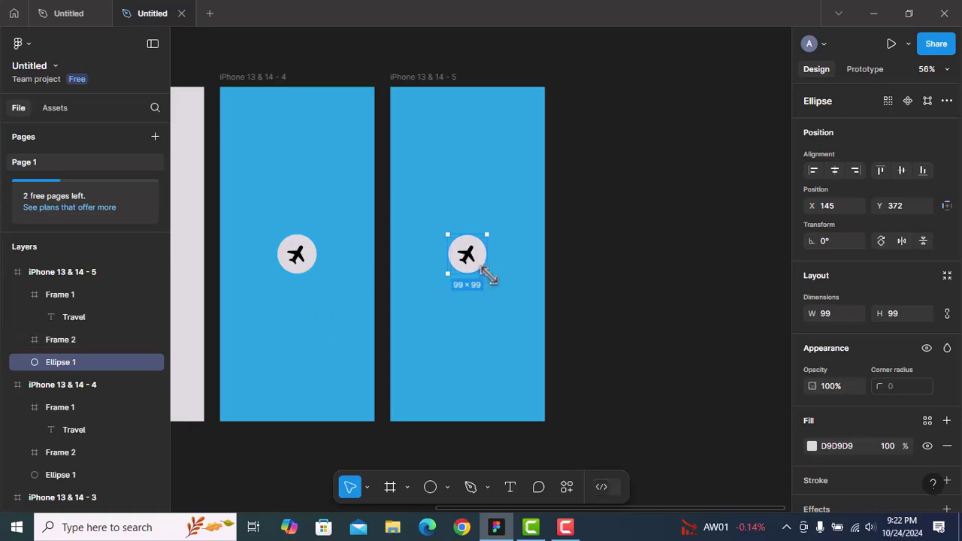
drag(486, 274, 481, 272)
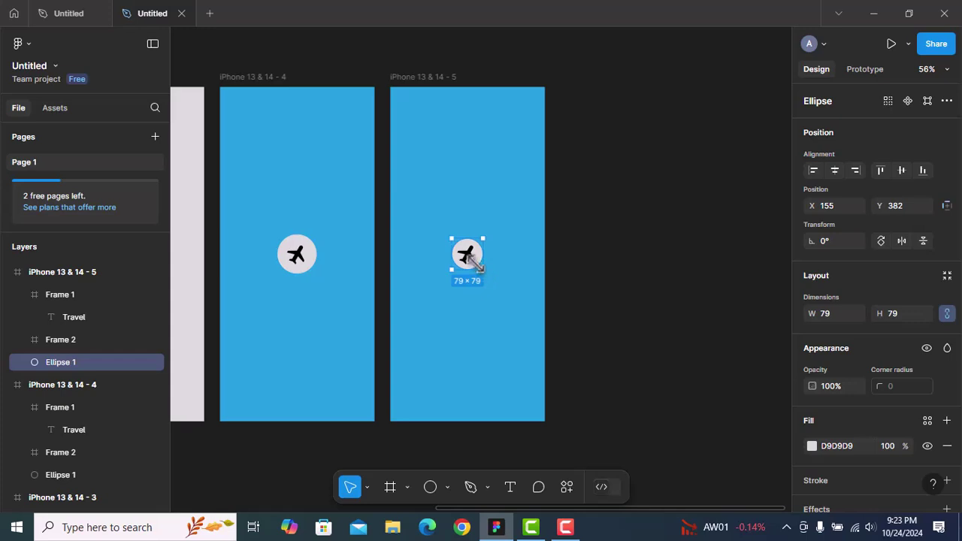
Step: Shrink the Plane image inside Frame 2 of iPhone 13 & 14 - 5 about its centre to about 47 × 47
click(71, 317)
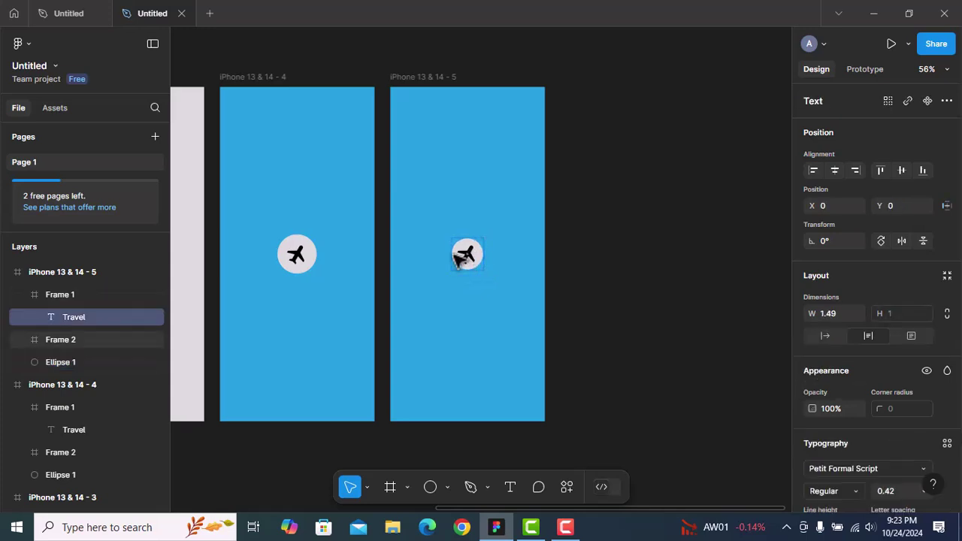
click(9, 337)
click(16, 339)
click(71, 360)
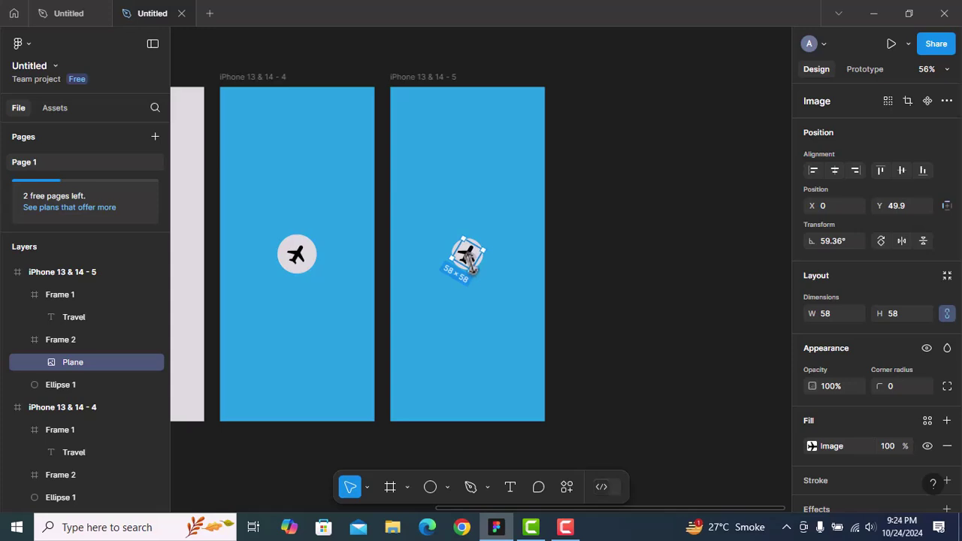
scroll(469, 267, up, 6)
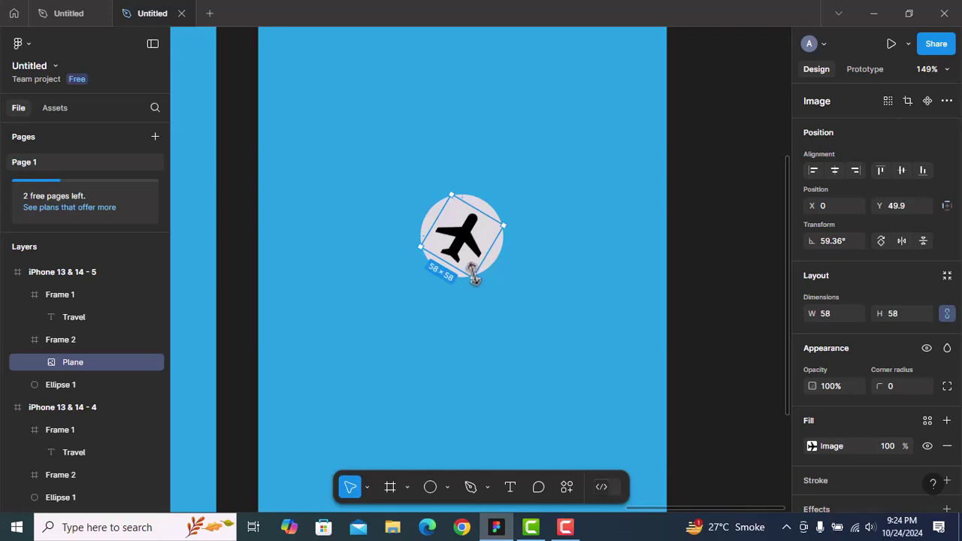
drag(474, 276, 473, 271)
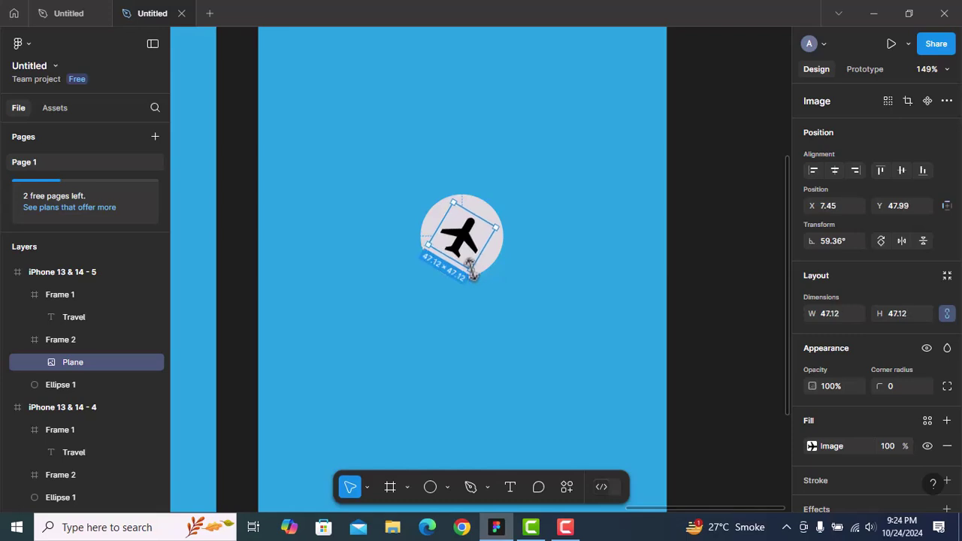
scroll(473, 273, down, 5)
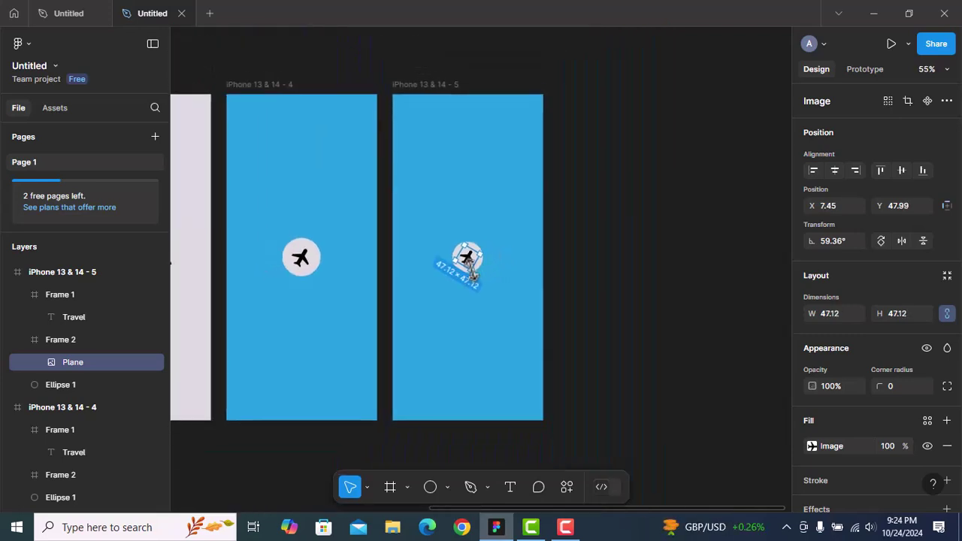
click(491, 295)
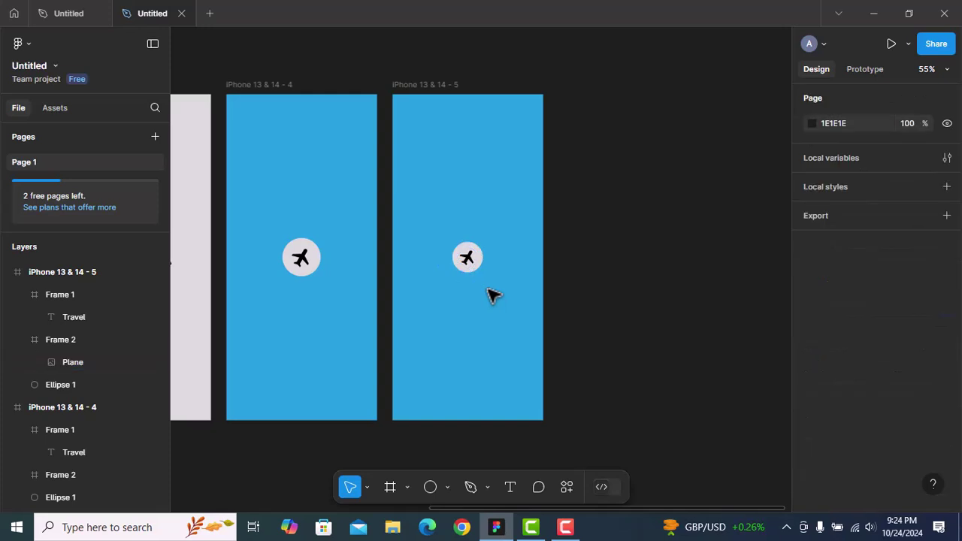
Step: Move the plane frame and its ellipse together straight up in iPhone 13 & 14 - 5 to Y 115
click(473, 257)
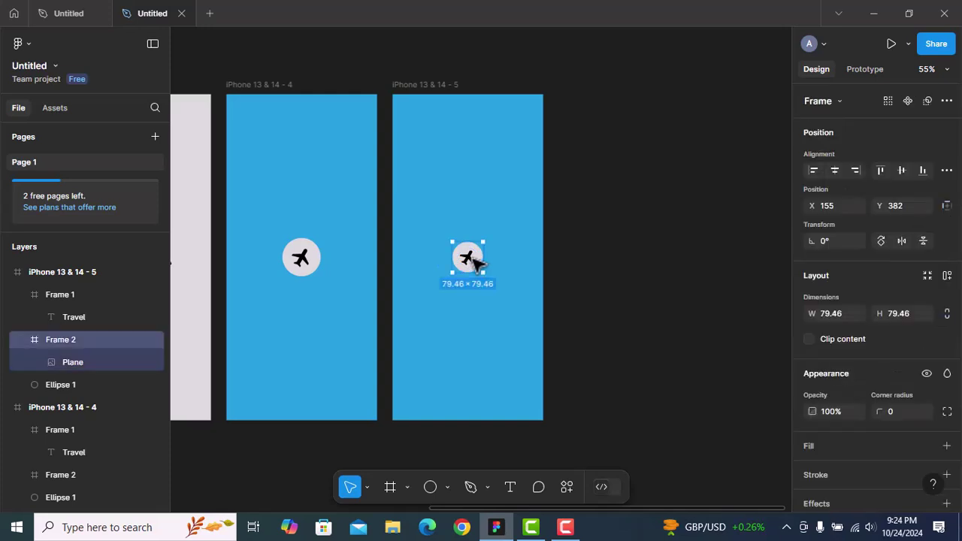
shift+click(60, 383)
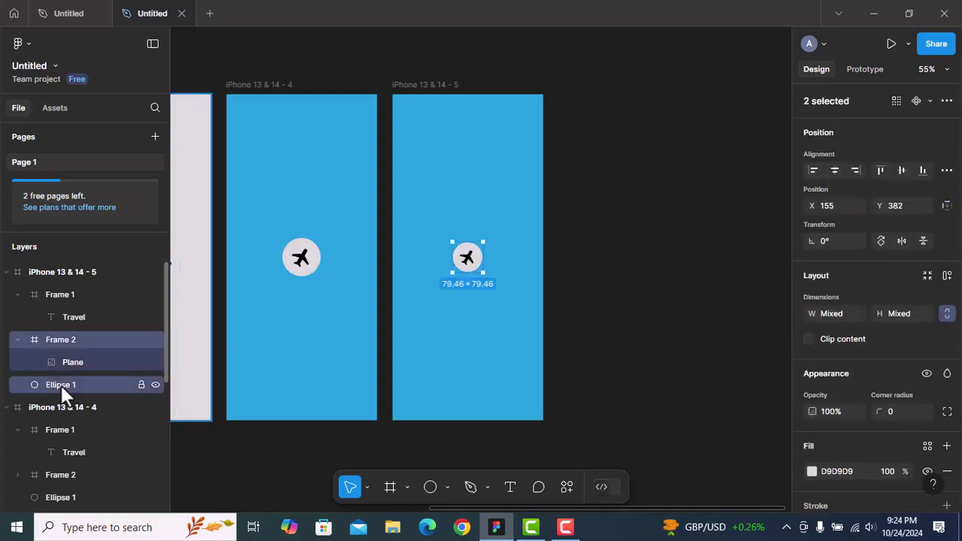
key(shift+Up)
key(shift+Up)
key(shift+Up)
key(shift+Up)
key(shift+Up)
key(shift+Up)
key(shift+Up)
key(shift+Up)
key(shift+Up)
key(shift+Up)
key(shift+Up)
key(shift+Up)
key(shift+Up)
key(shift+Up)
key(shift+Up)
key(shift+Up)
key(shift+Up)
key(shift+Up)
key(shift+Up)
key(shift+Up)
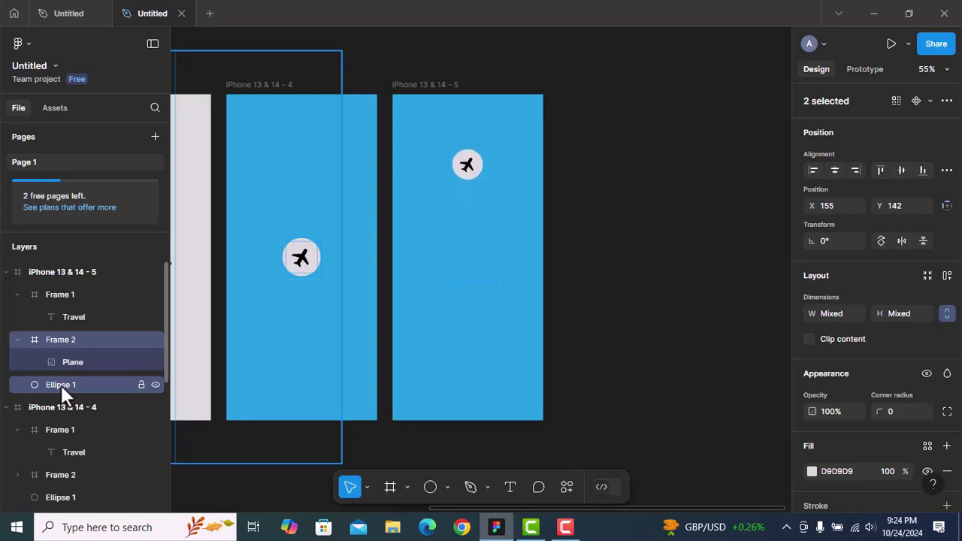
key(shift+Up)
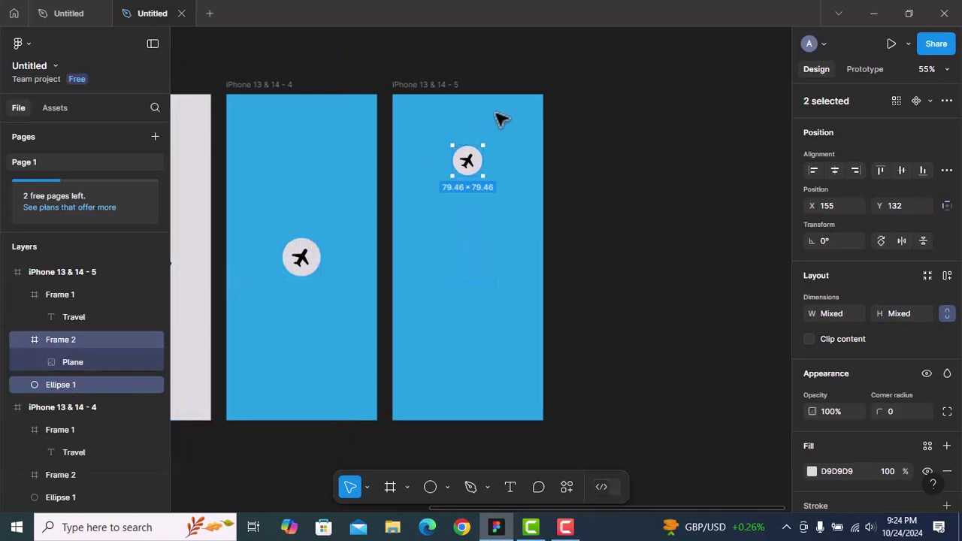
key(alt)
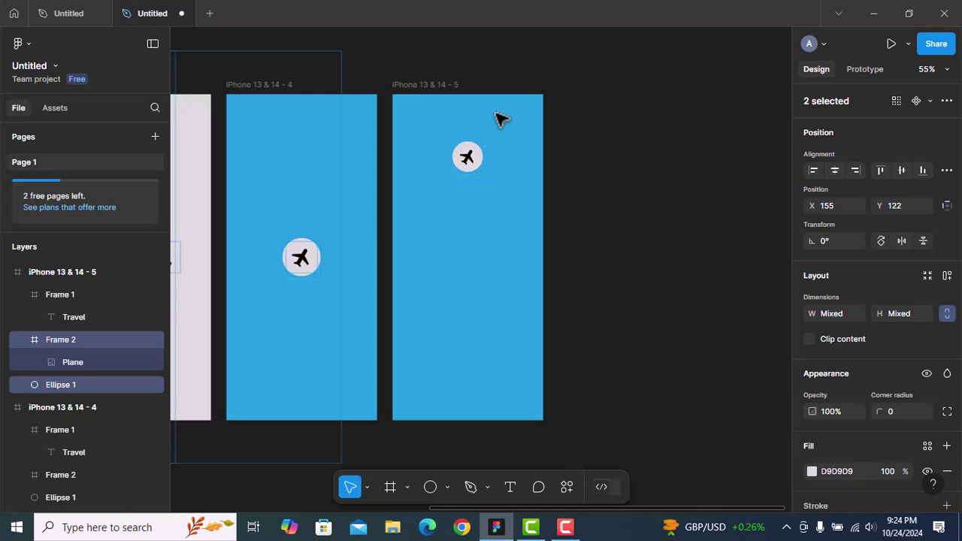
key(Up)
key(Up)
key(Up)
key(Up)
key(Up)
key(Up)
key(Up)
key(Up)
key(Up)
key(Up)
key(Up)
key(Up)
key(Up)
key(Up)
key(Up)
key(Up)
key(Up)
key(Up)
key(Up)
key(Down)
key(Down)
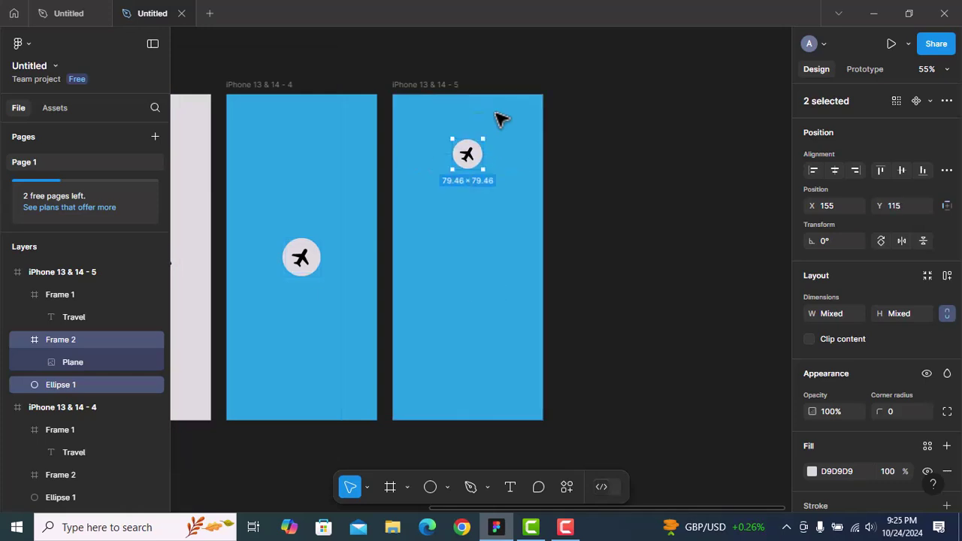
Step: Add the text "Home Page" in Kufam, size 20, near the middle of iPhone 13 & 14 - 5
click(512, 488)
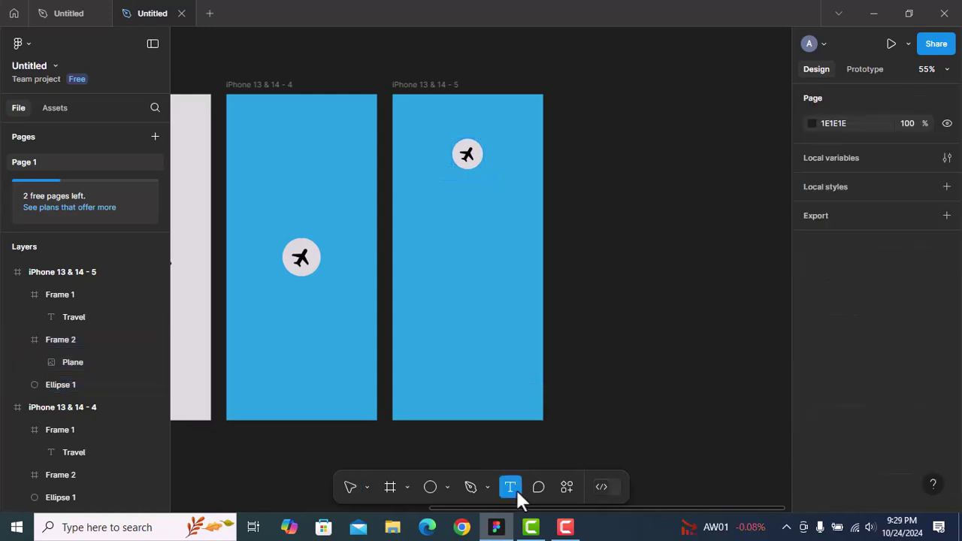
click(469, 264)
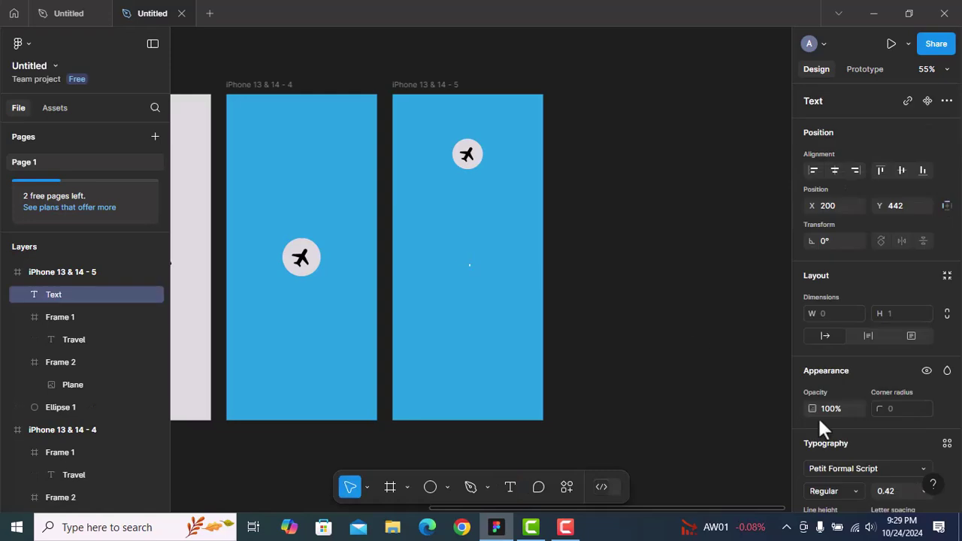
scroll(860, 451, down, 3)
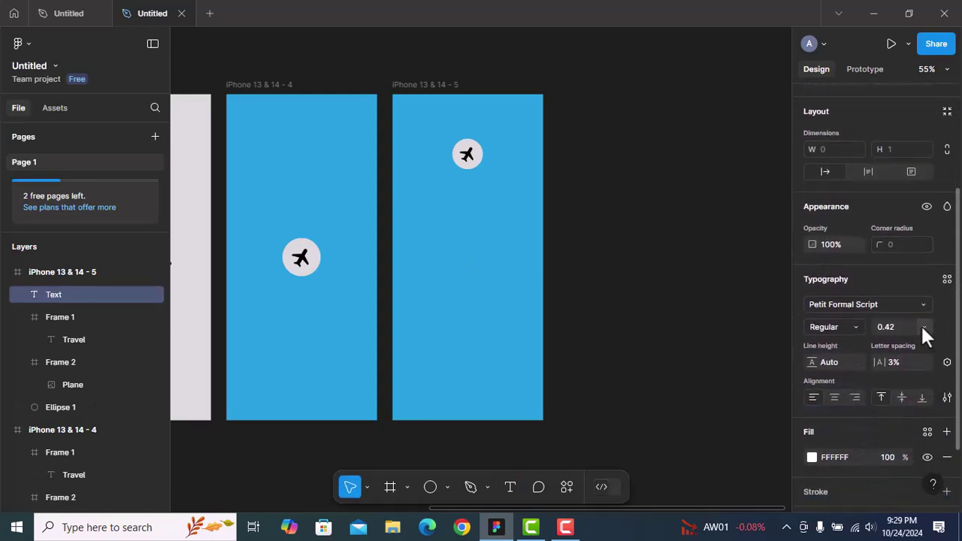
click(922, 326)
click(901, 328)
click(896, 305)
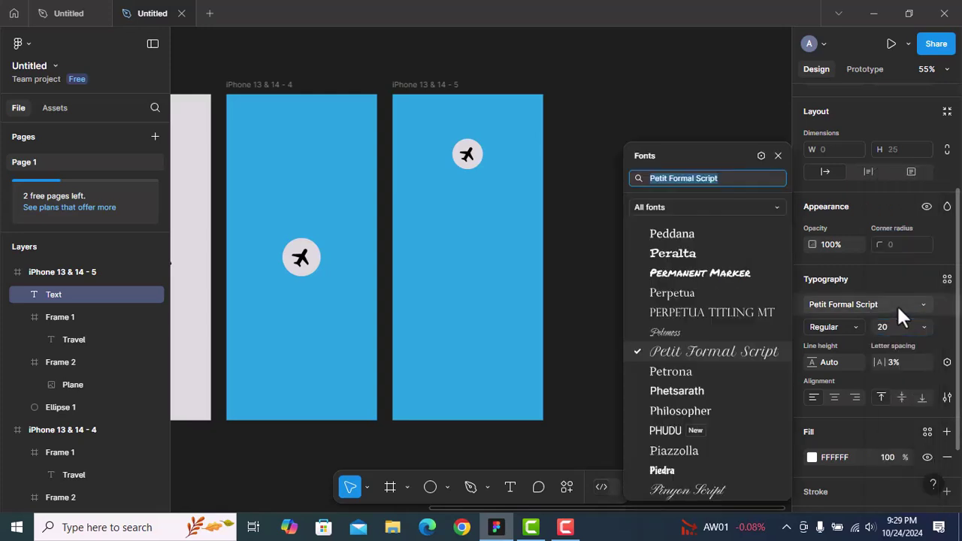
text(ku)
click(674, 205)
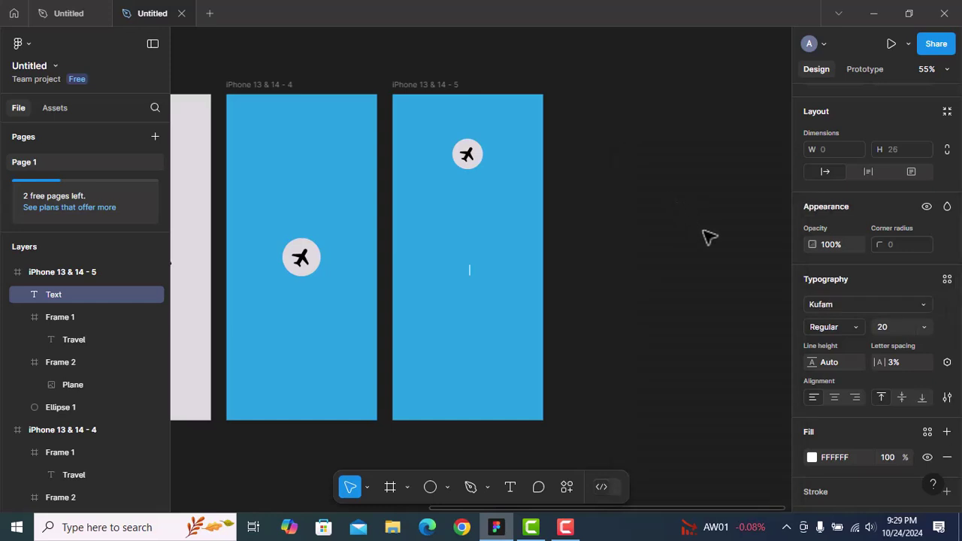
text(H)
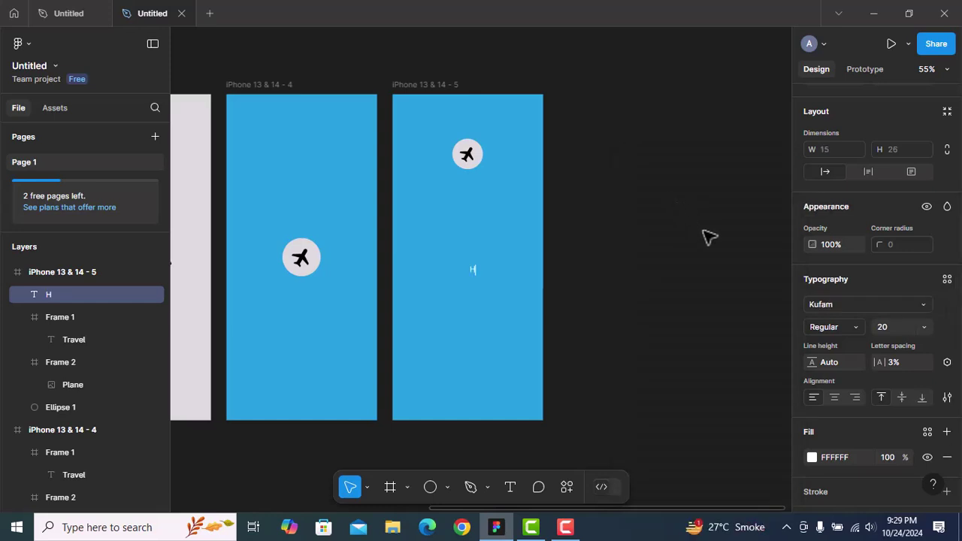
text(ome Page)
key(Escape)
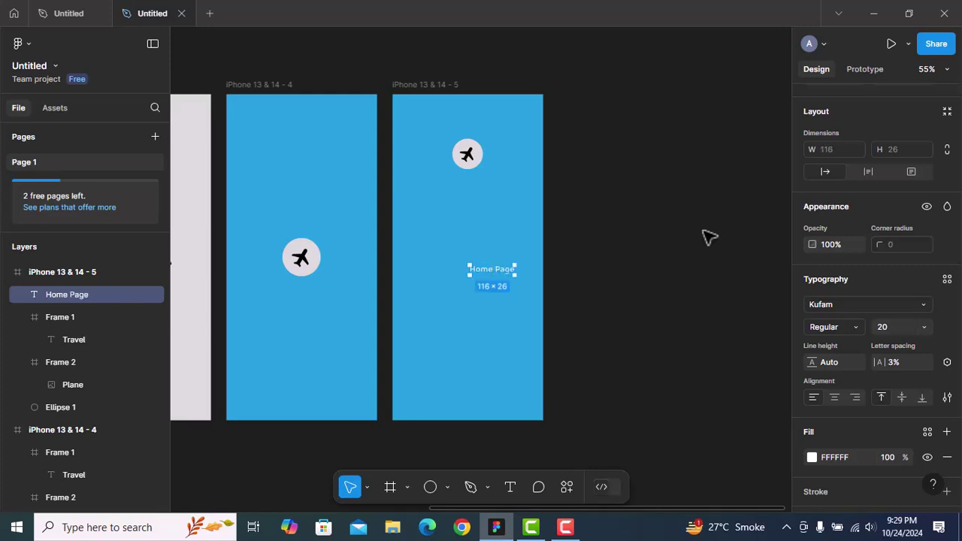
Step: Set the Home Page text's variable font weight to about 448
click(852, 328)
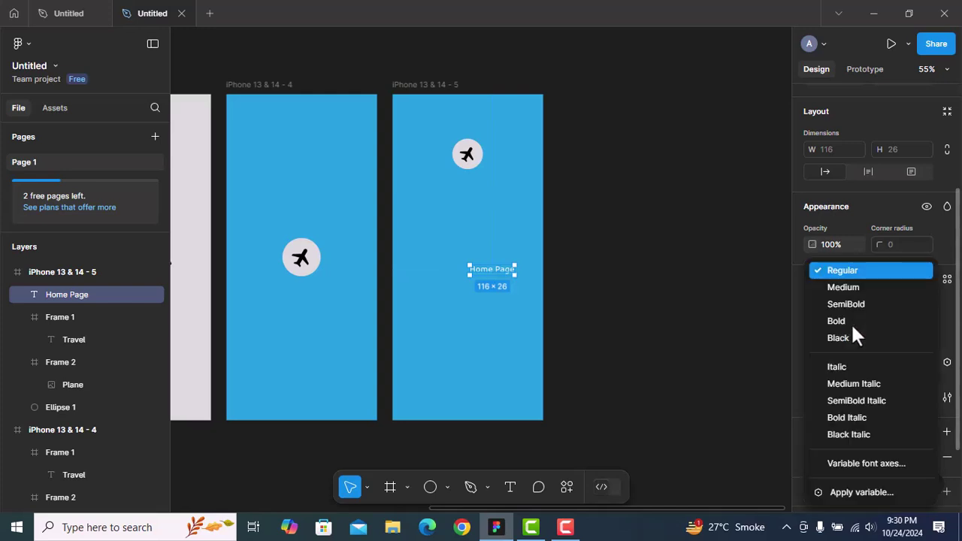
click(856, 459)
drag(638, 305, 647, 304)
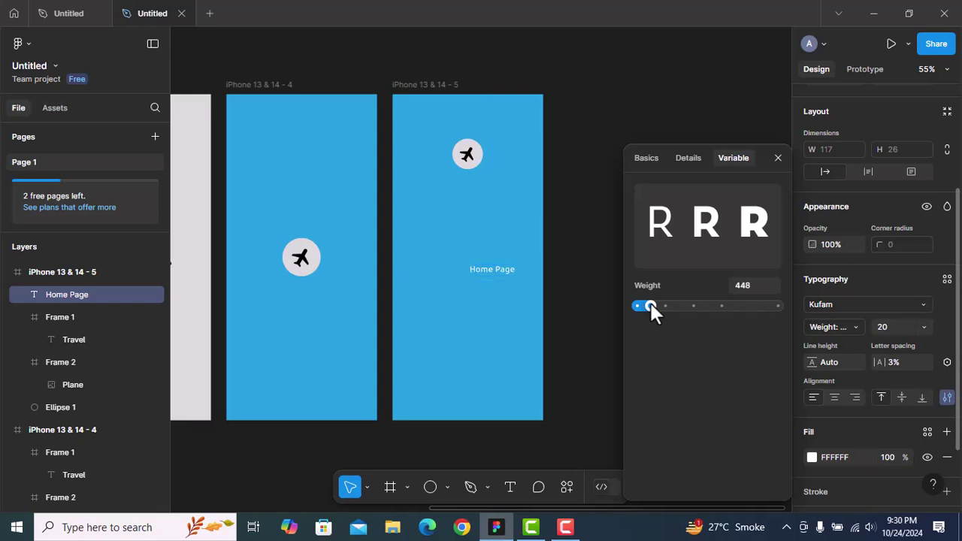
drag(648, 306, 651, 306)
click(778, 157)
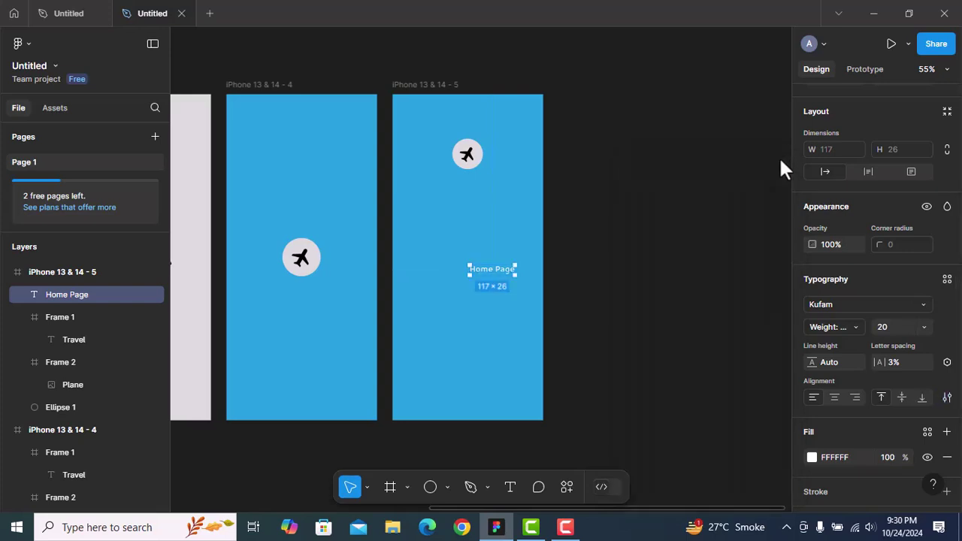
Step: Draw a rectangle about 182 × 94 over the Home Page text in iPhone 13 & 14 - 5
click(448, 487)
click(473, 351)
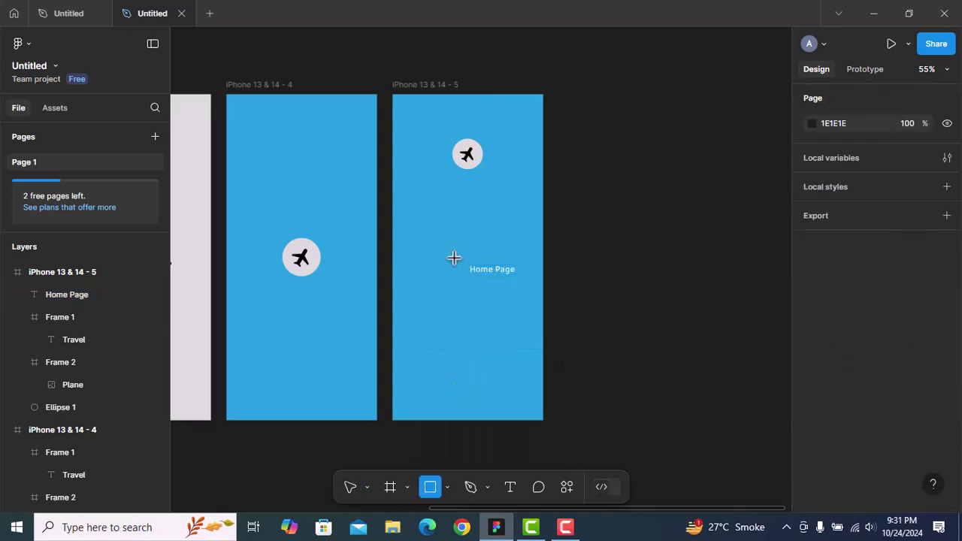
mouse_move(455, 257)
mouse_down()
mouse_move(500, 294)
mouse_move(525, 293)
mouse_up()
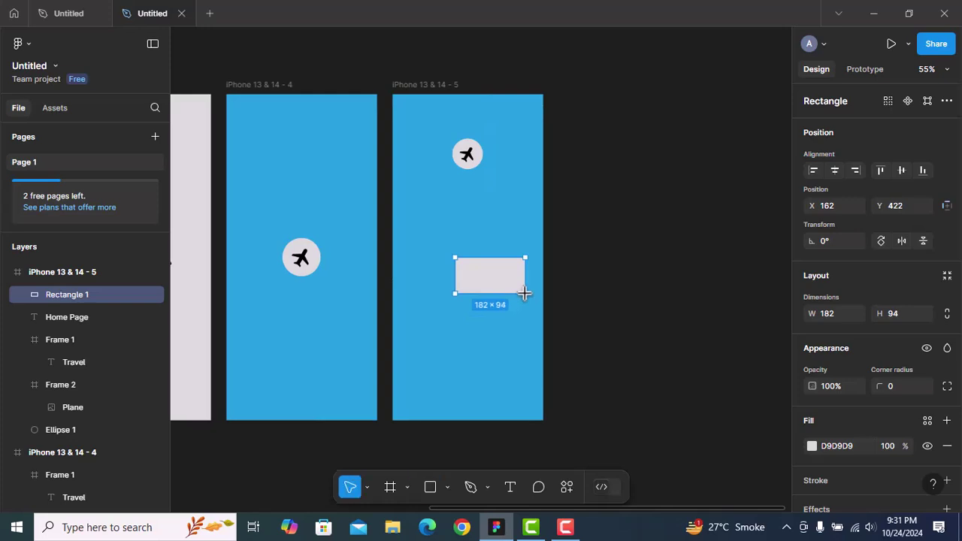
Step: Resize the rectangle over the Home Page text to 180 × 60 and set its corner radius to 20
click(894, 314)
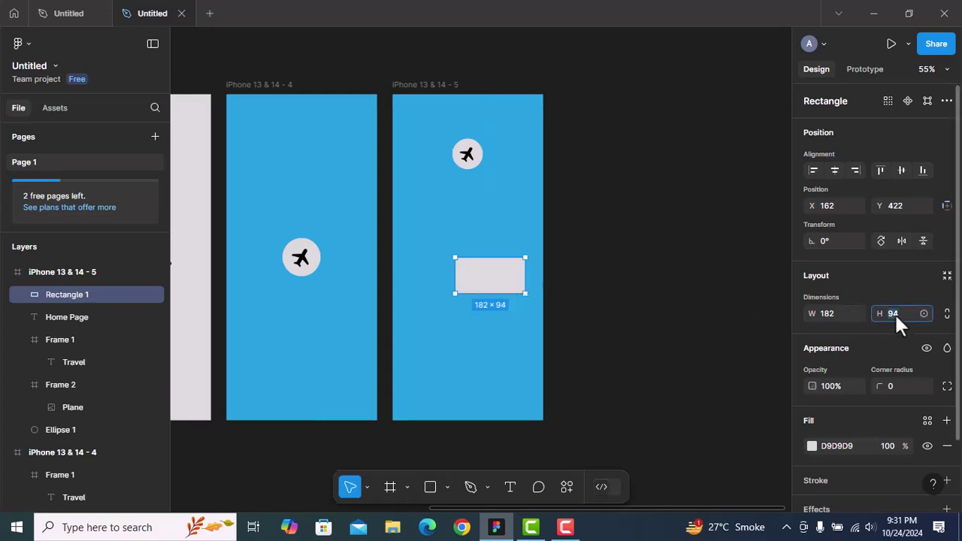
click(839, 314)
text(180)
key(Return)
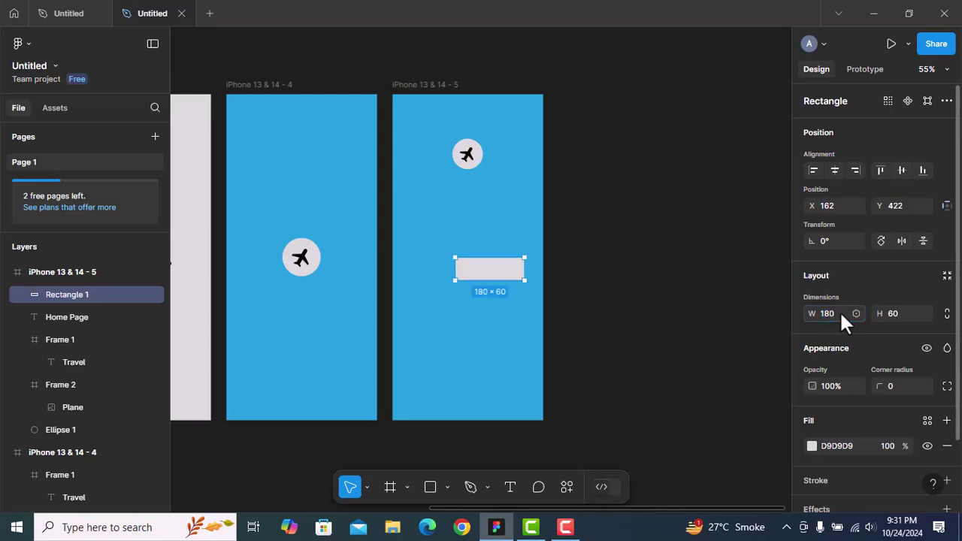
click(894, 385)
text(20)
key(Return)
Step: Replace the rectangle's fill with a white FFFFFF inside stroke of weight 2
click(946, 446)
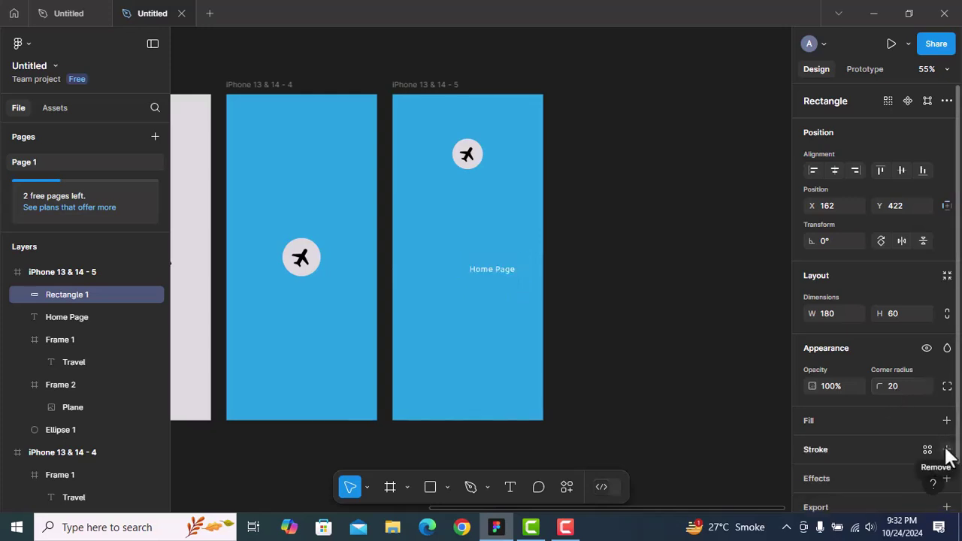
click(946, 449)
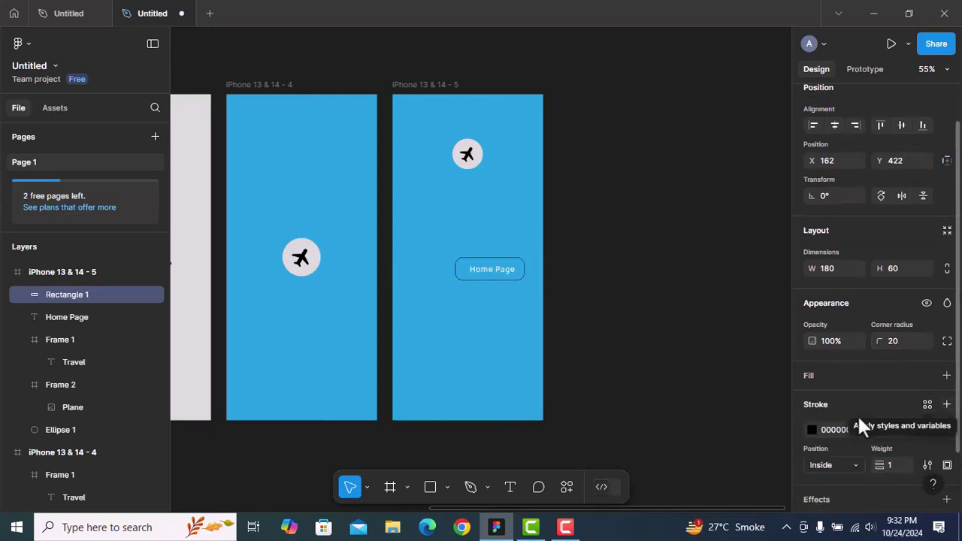
click(811, 429)
click(657, 214)
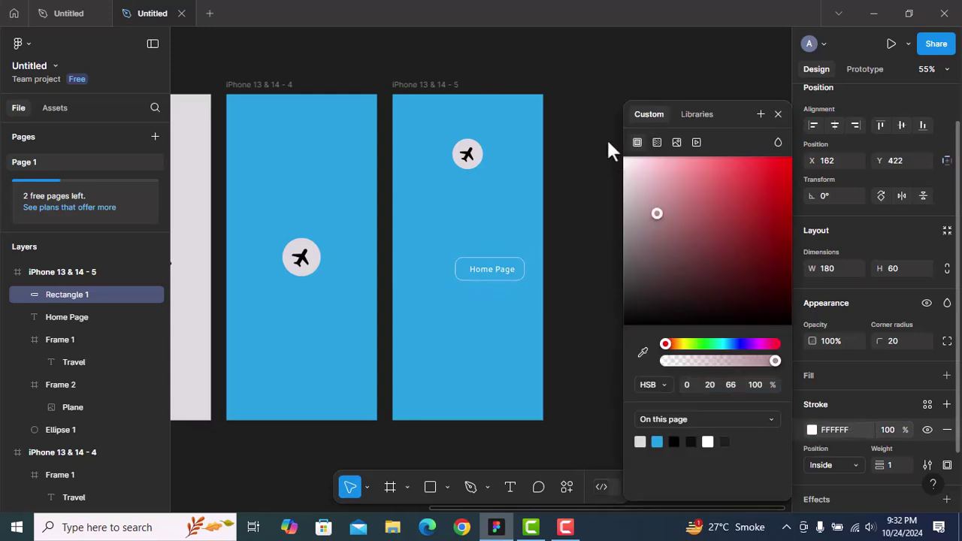
click(777, 113)
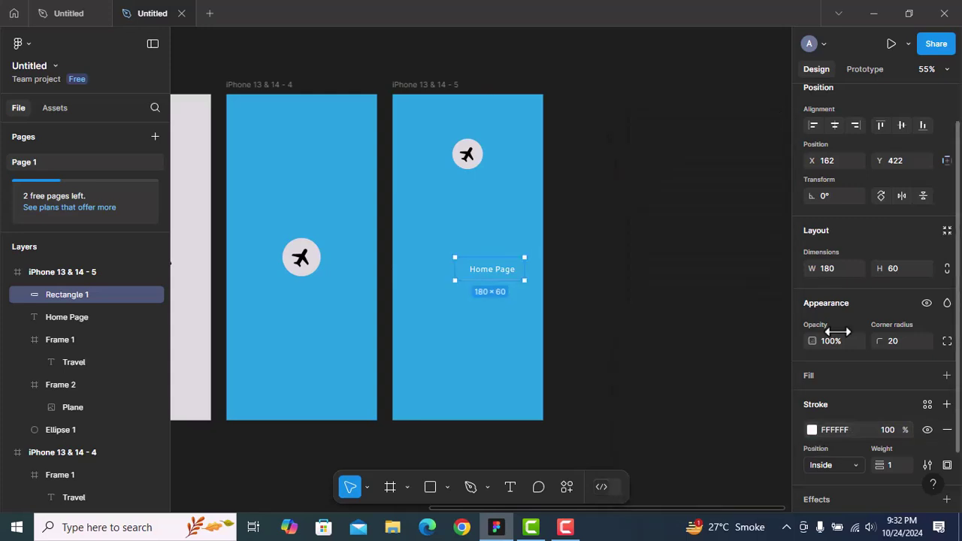
click(890, 464)
text(2)
Step: Centre the Home Page text and the rectangle on each other horizontally and vertically, and group them
shift+click(509, 277)
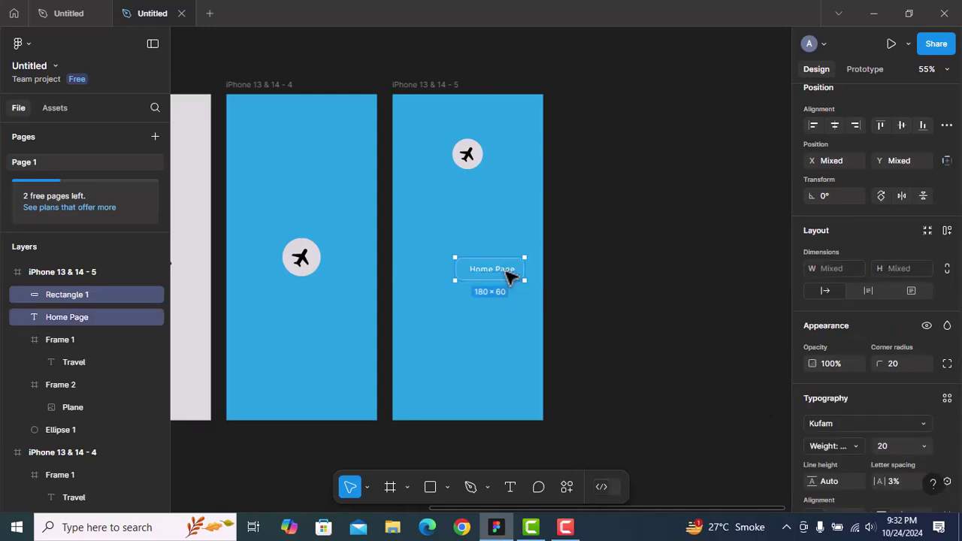
click(835, 125)
click(902, 124)
key(ctrl+g)
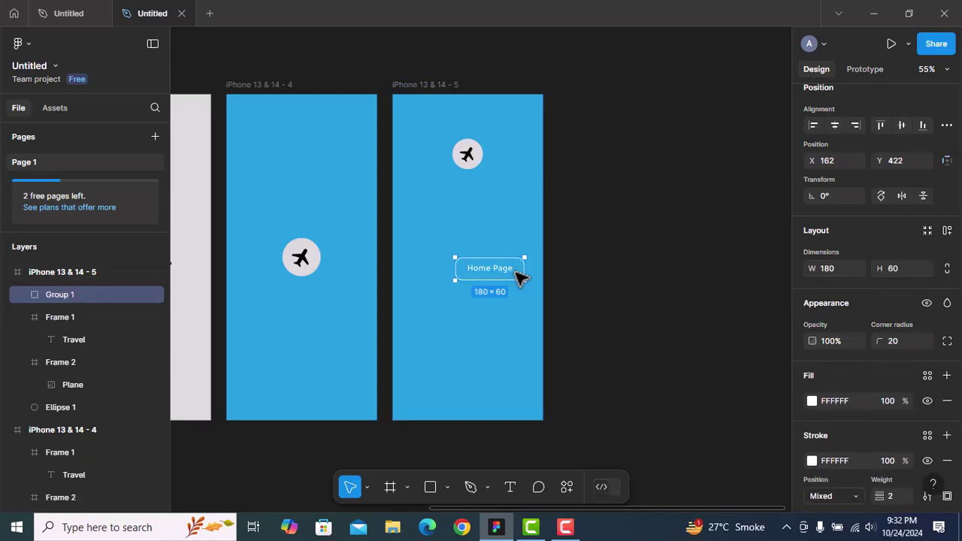
Step: Move the Home Page group to X 105, Y 392 in iPhone 13 & 14 - 5 and copy it into iPhone 13 & 14 - 4
mouse_move(511, 278)
mouse_down()
mouse_move(496, 278)
mouse_move(498, 266)
mouse_up()
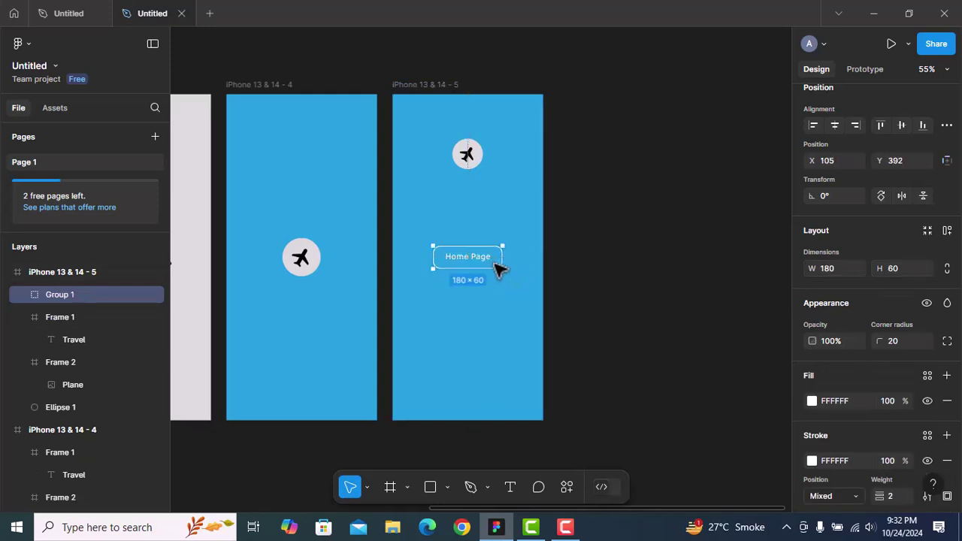
click(274, 87)
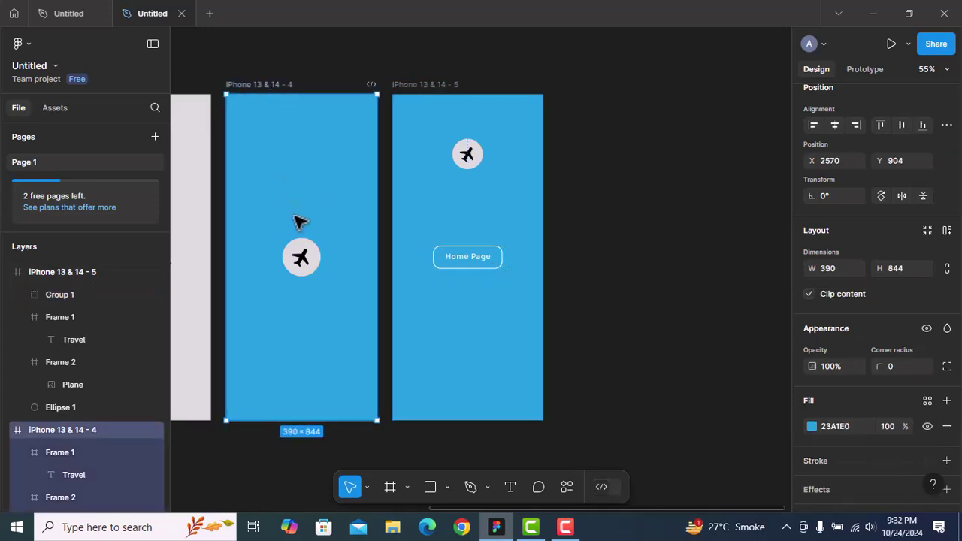
key(ctrl+v)
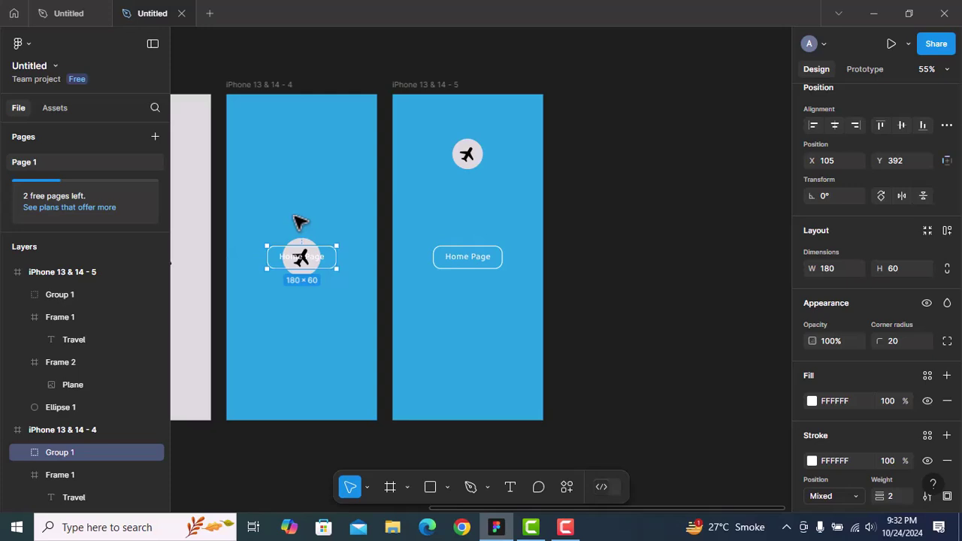
Step: Reorder Group 1 in iPhone 13 & 14 - 4 so that it lies beneath Ellipse 1
scroll(115, 361, down, 5)
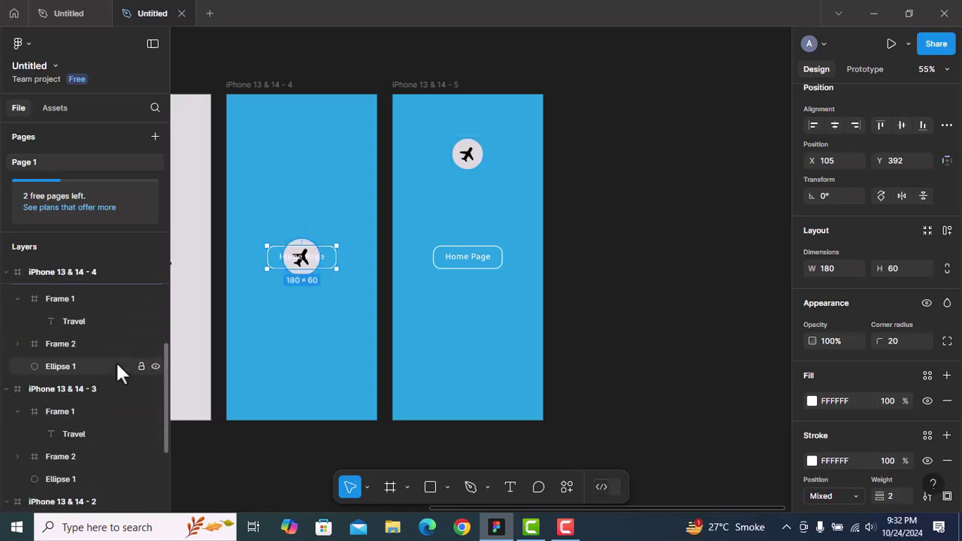
scroll(76, 325, up, 2)
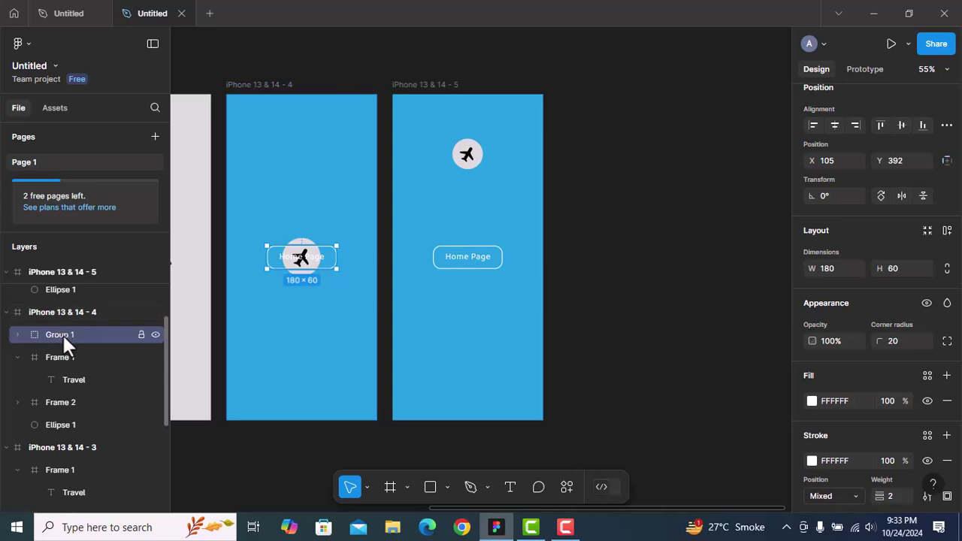
drag(61, 334, 60, 431)
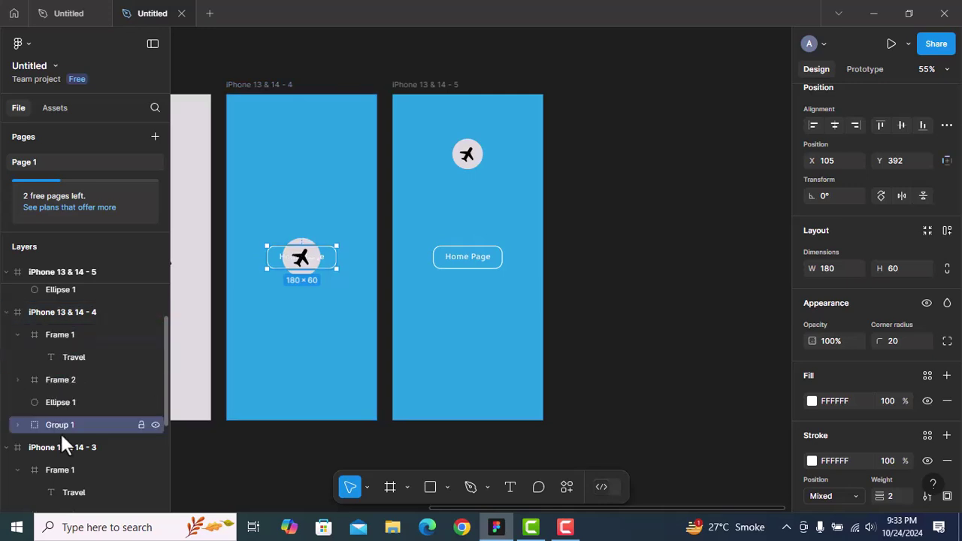
Step: Scale Group 1 in iPhone 13 & 14 - 4 by 0.01 about its centre
key(k)
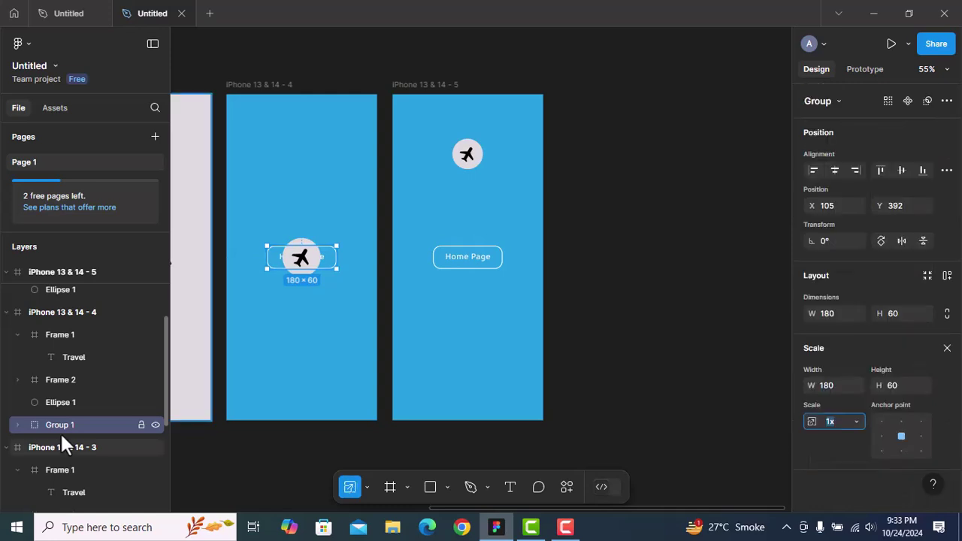
text(0)
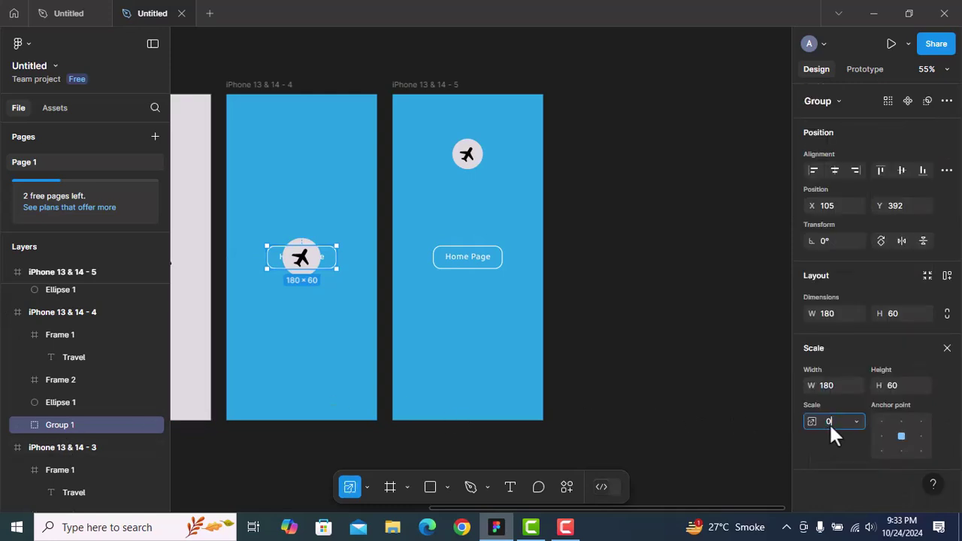
text(.01)
key(Return)
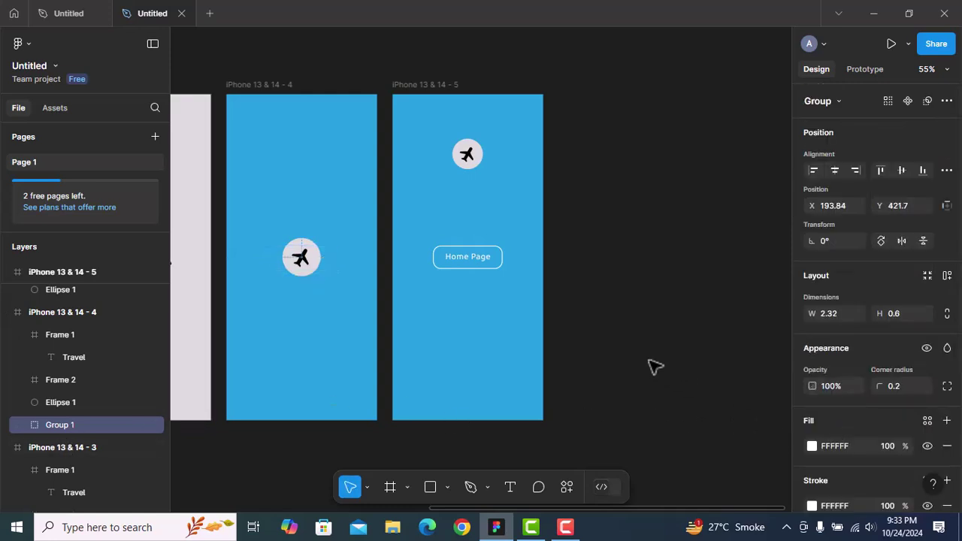
click(654, 366)
Step: Add a prototype link from iPhone 13 & 14 - 1 to iPhone 13 & 14 - 2, triggered after a delay of 1 ms
scroll(654, 366, down, 5)
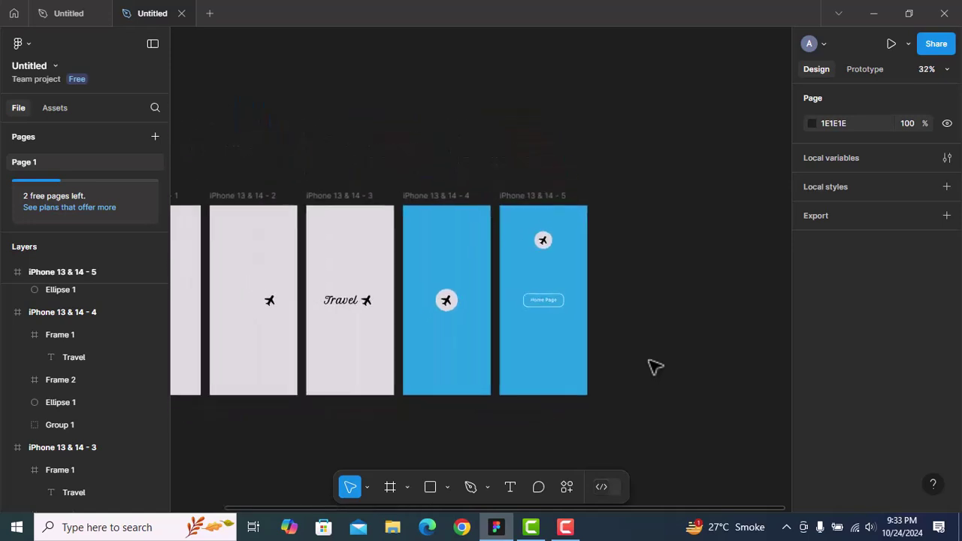
key(shift+0)
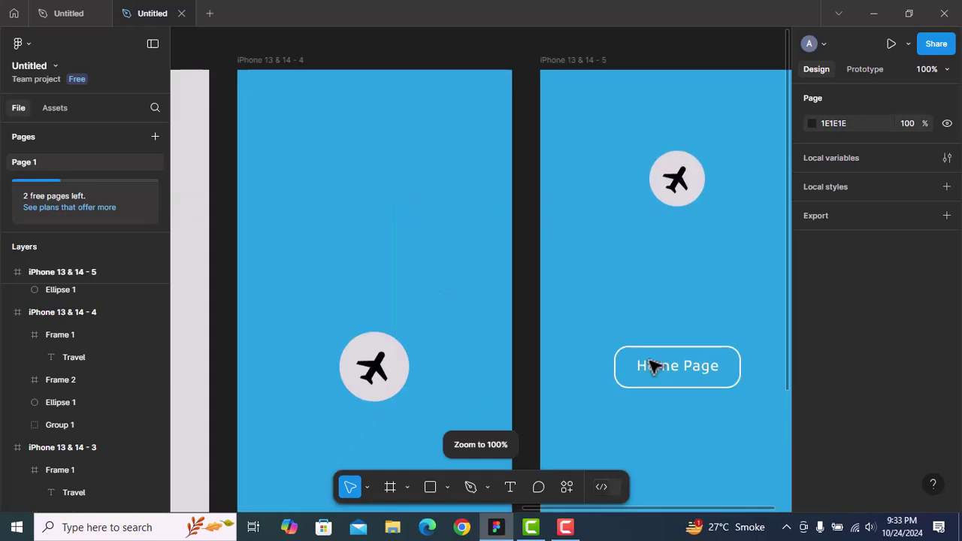
key(shift+2)
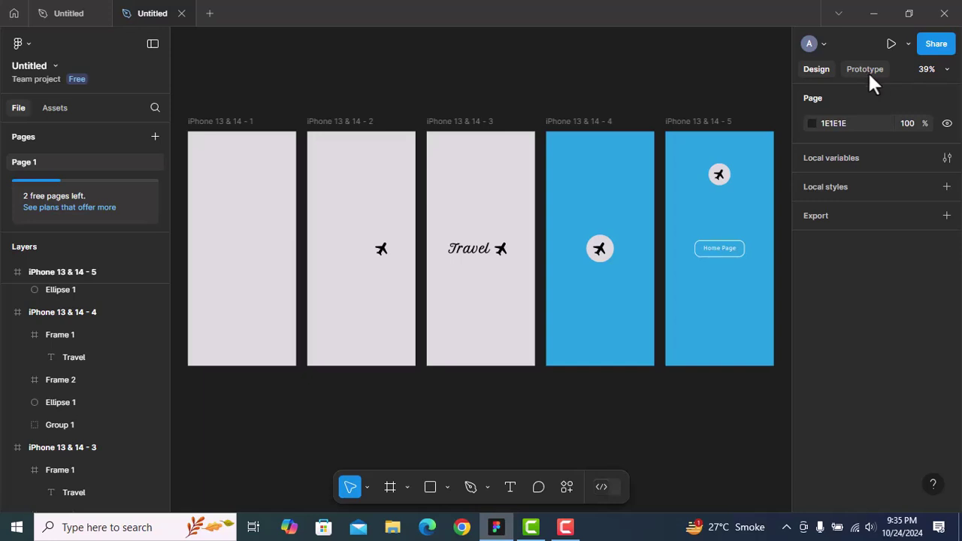
click(866, 70)
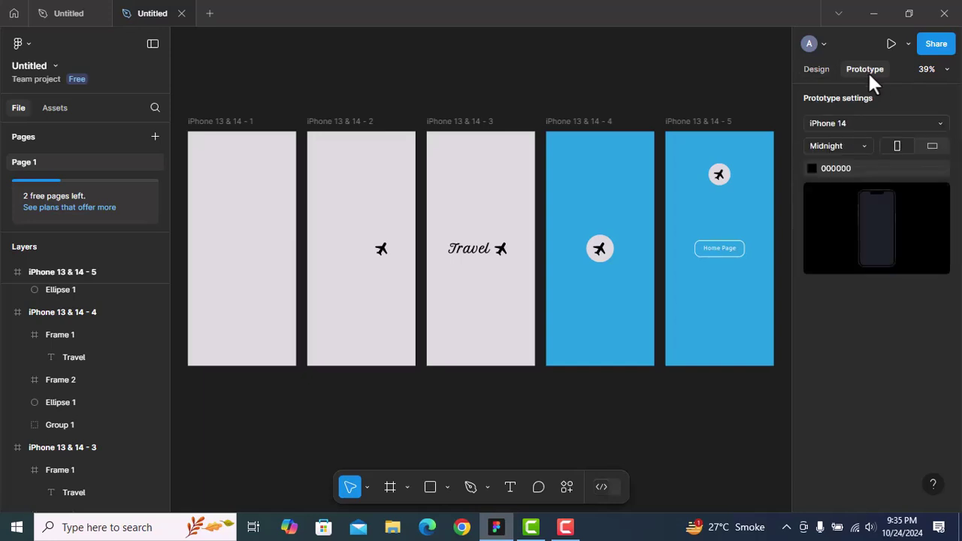
click(236, 121)
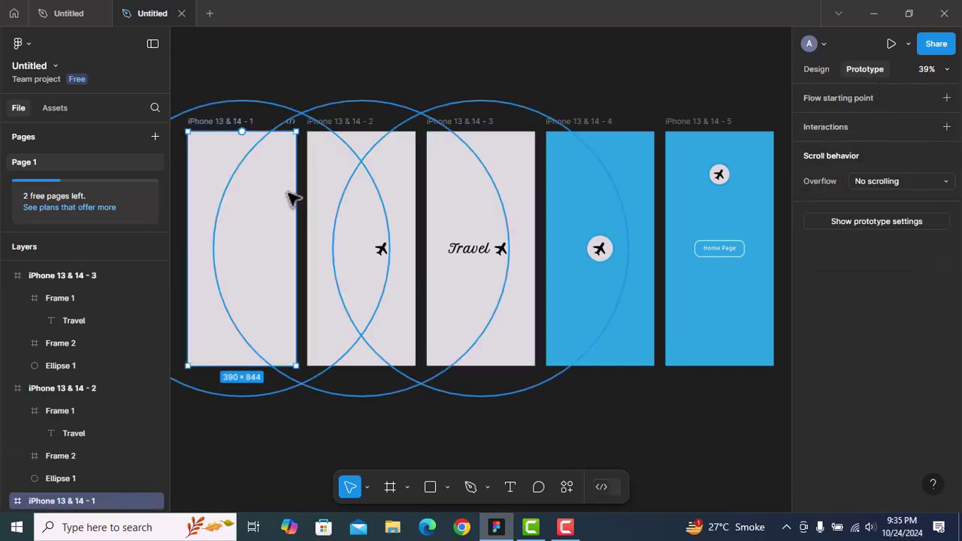
drag(299, 250, 315, 255)
click(325, 315)
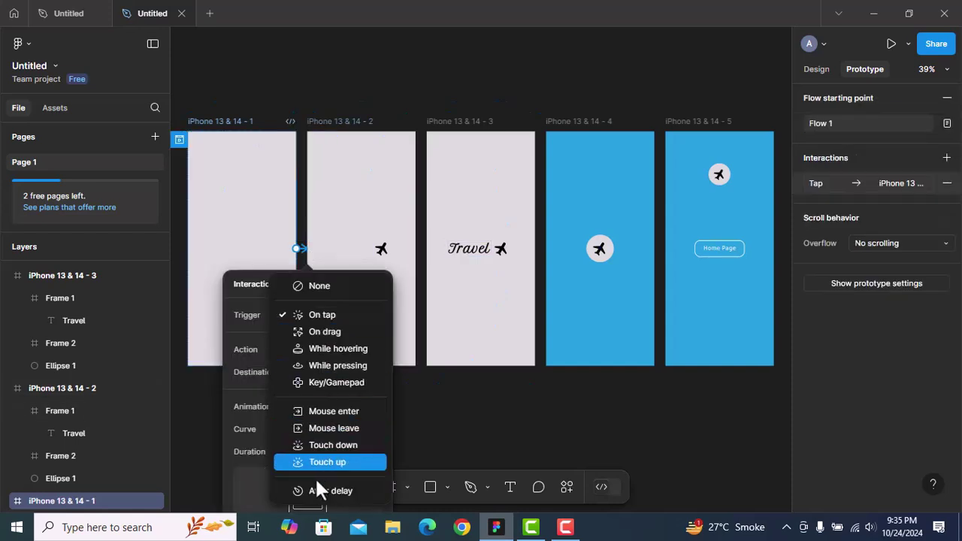
click(315, 488)
click(304, 337)
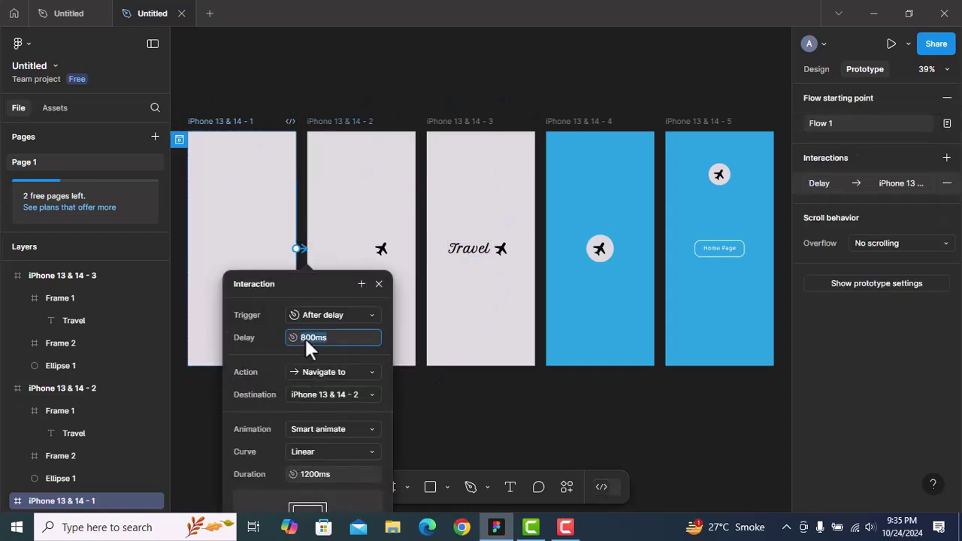
text(1)
key(Return)
Step: Set the animation duration of the iPhone 13 & 14 - 1 interaction to 500 ms
scroll(436, 412, down, 3)
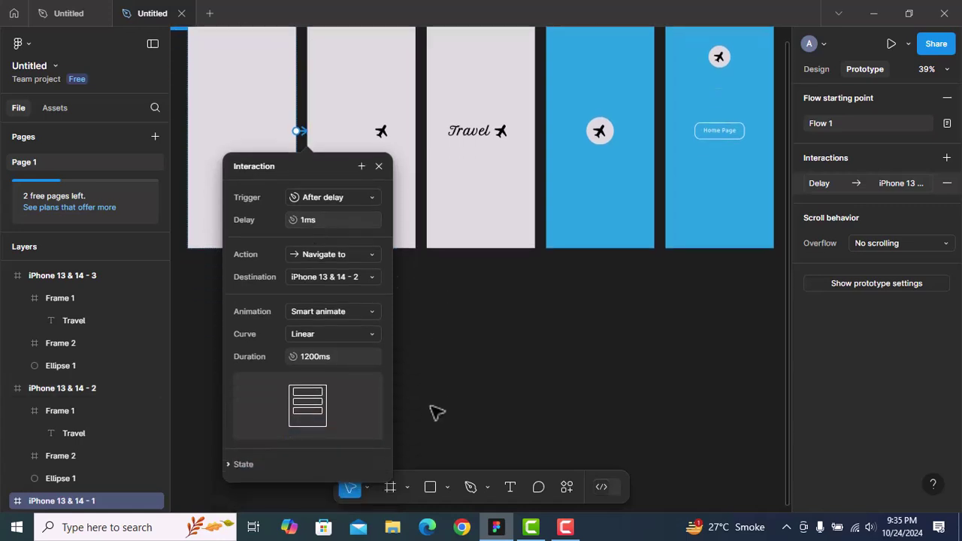
click(311, 358)
text(50)
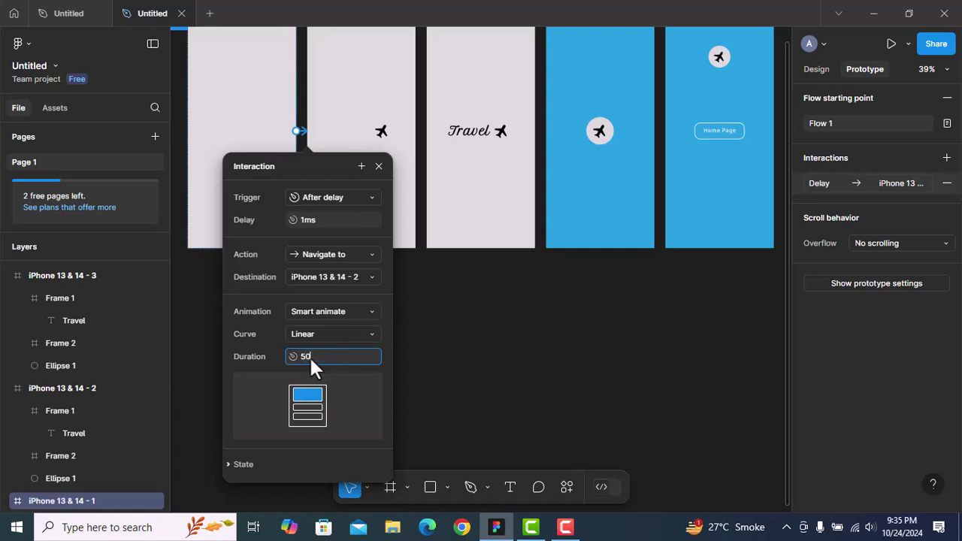
text(0)
key(Return)
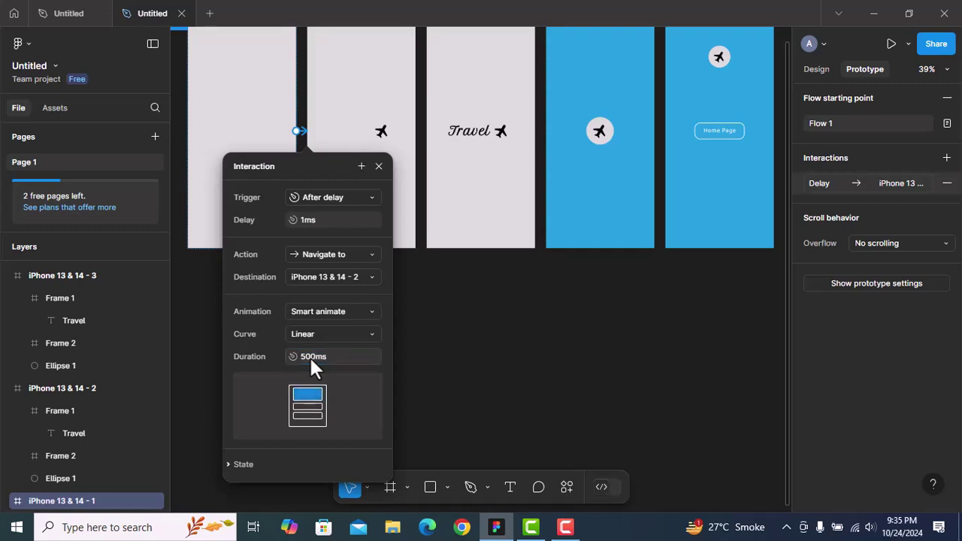
click(378, 167)
scroll(379, 172, up, 2)
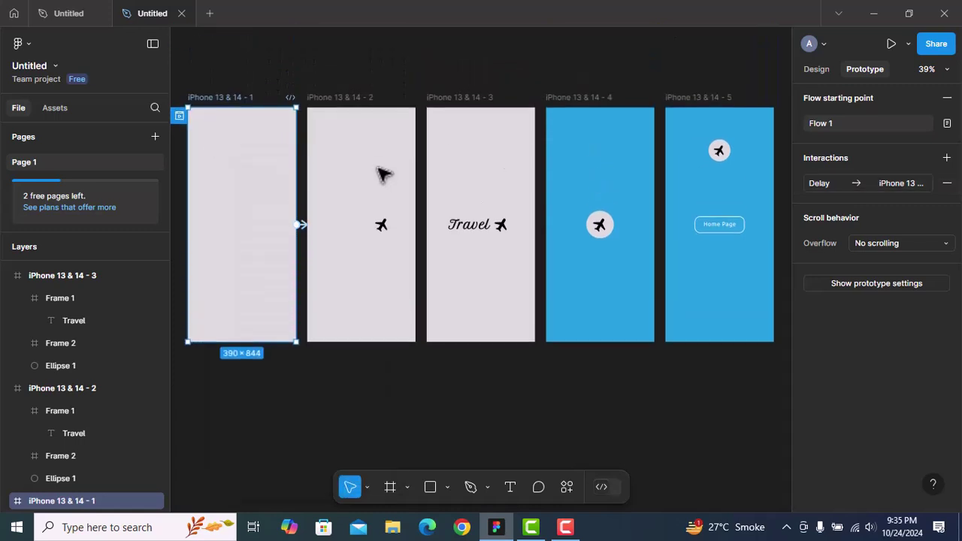
Step: Link iPhone 13 & 14 - 2 to iPhone 13 & 14 - 3 with an After delay trigger of 1 ms
click(361, 106)
drag(416, 224, 440, 225)
click(446, 290)
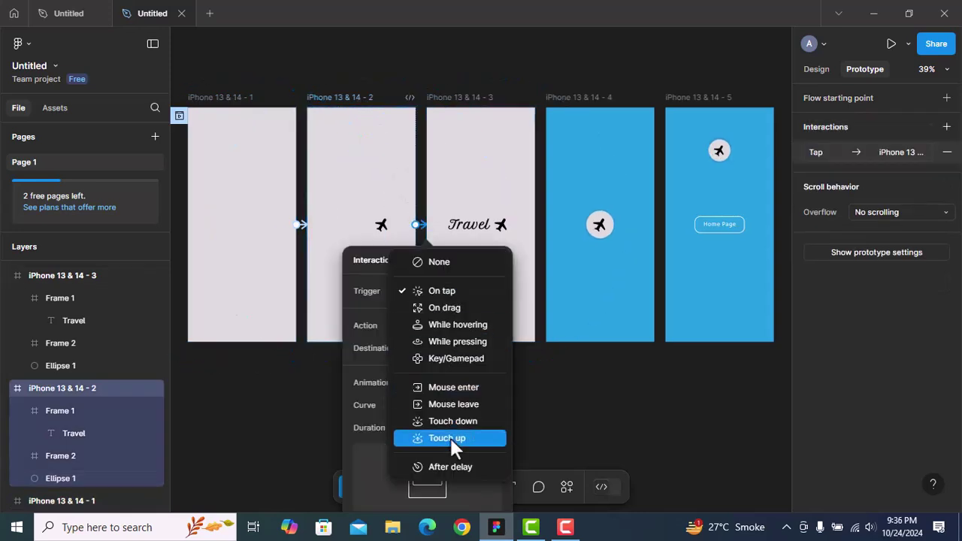
click(450, 465)
click(425, 311)
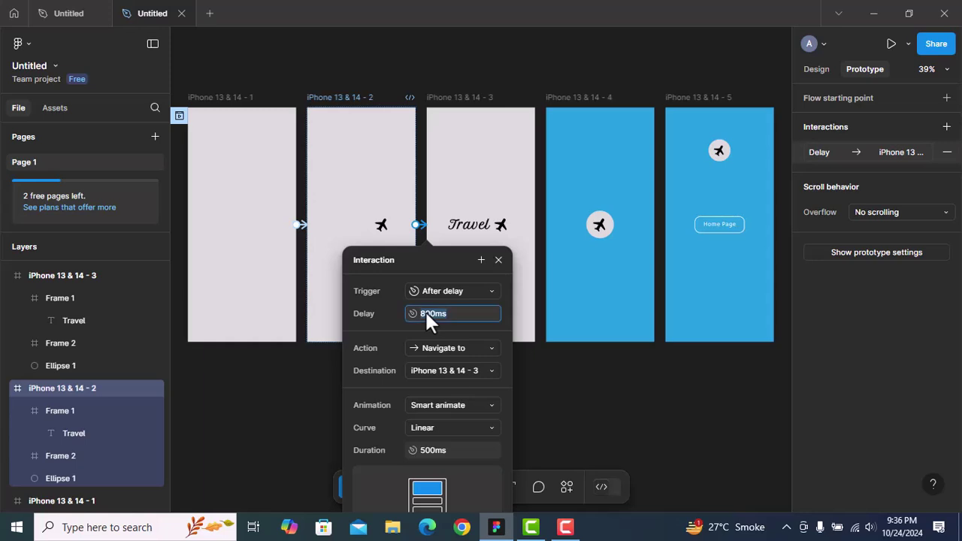
text(1)
key(Return)
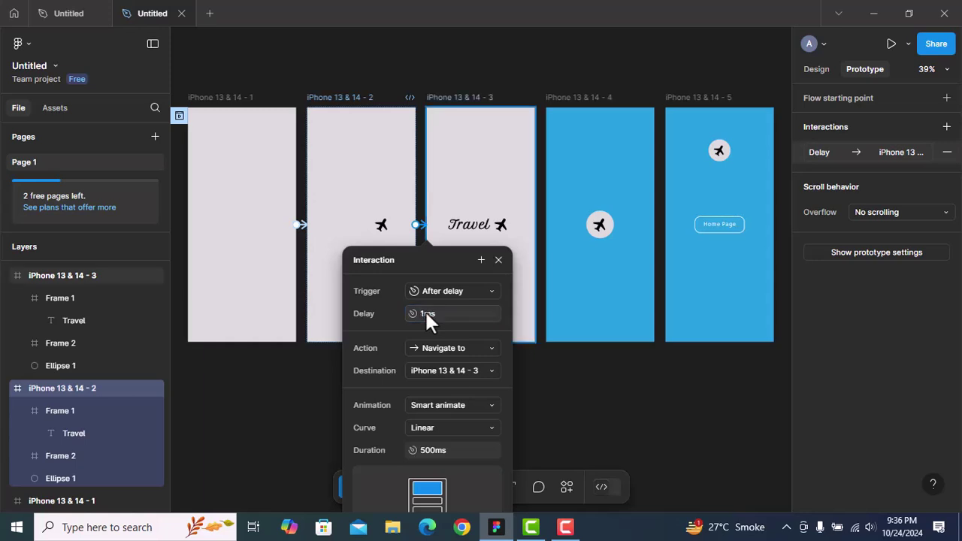
Step: Give the iPhone 13 & 14 - 2 interaction a Gentle curve and a duration of 1100 ms
click(440, 425)
click(442, 423)
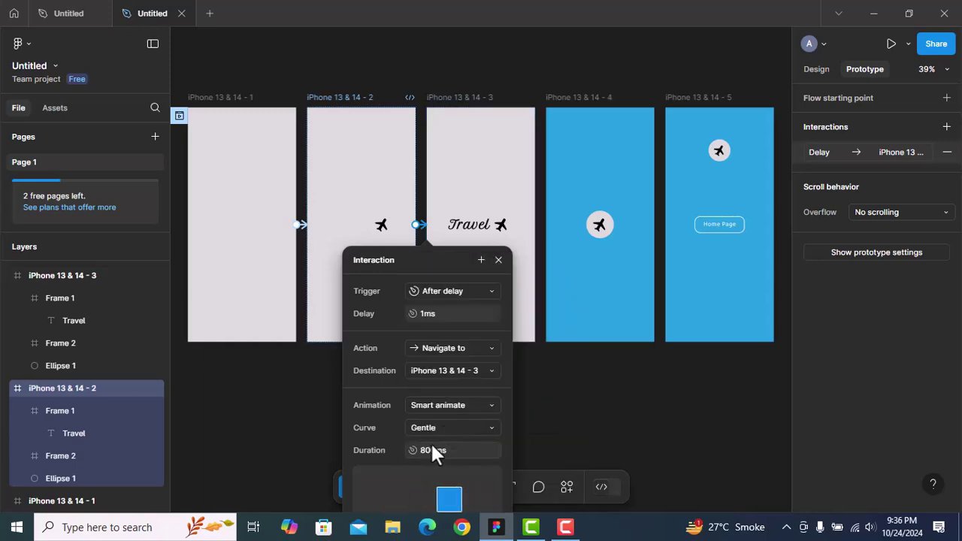
click(427, 450)
text(1)
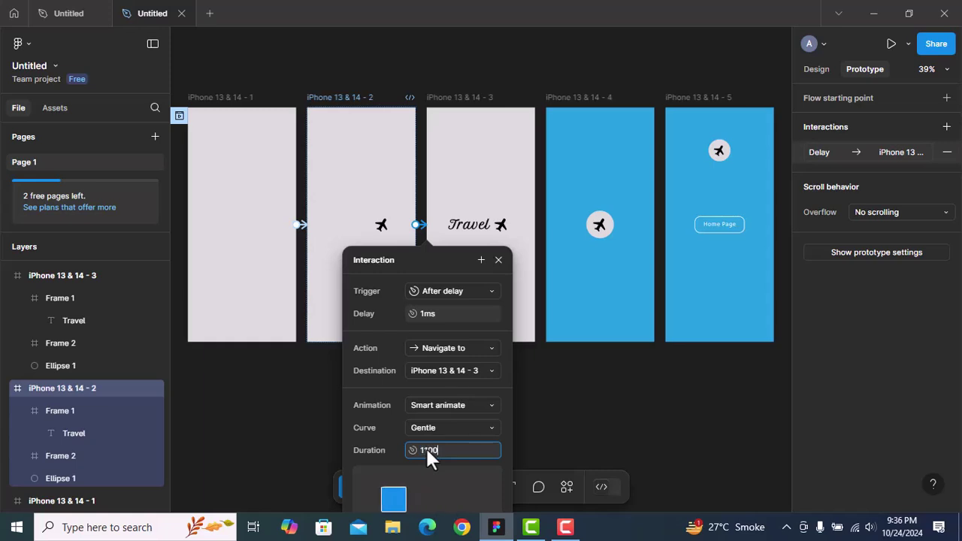
text(100)
key(Return)
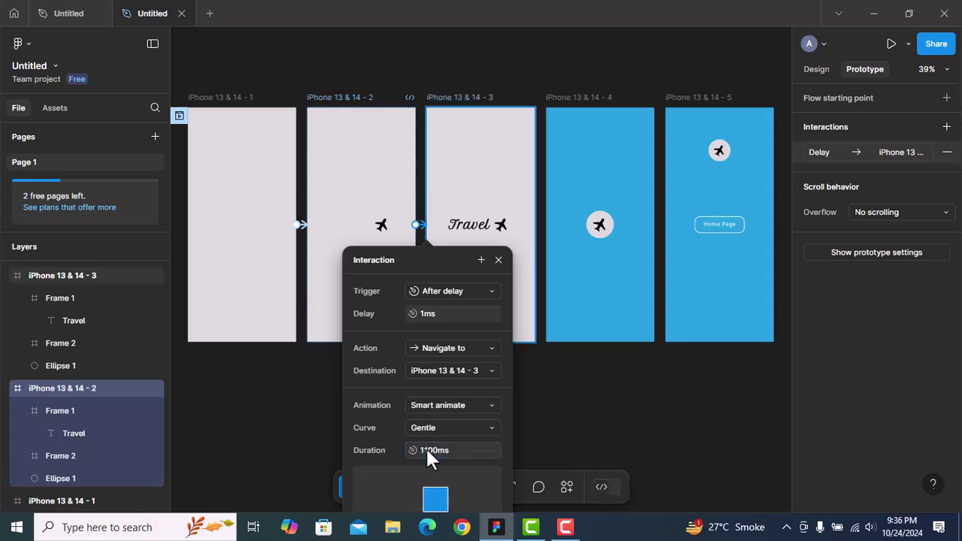
click(499, 260)
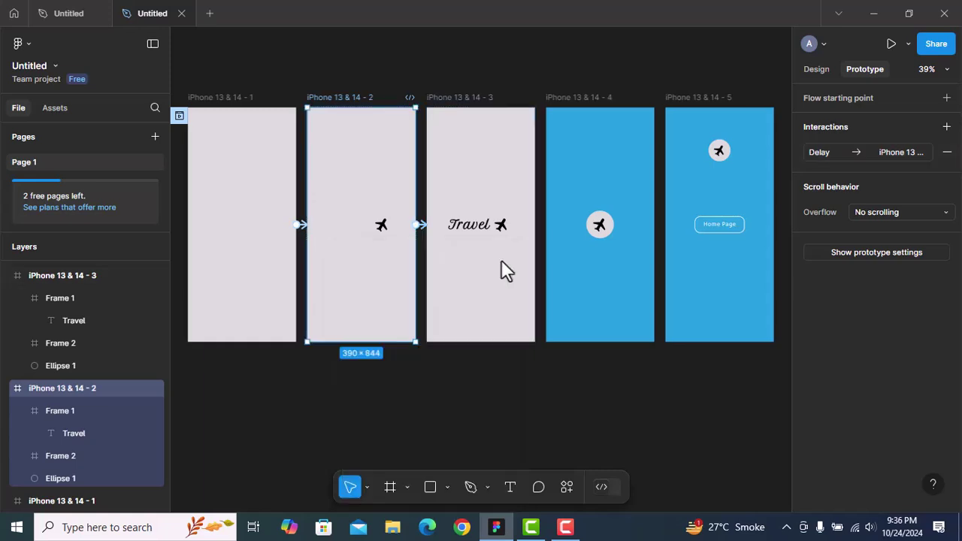
Step: Link iPhone 13 & 14 - 3 to iPhone 13 & 14 - 4 with an After delay trigger of 50 ms
click(459, 98)
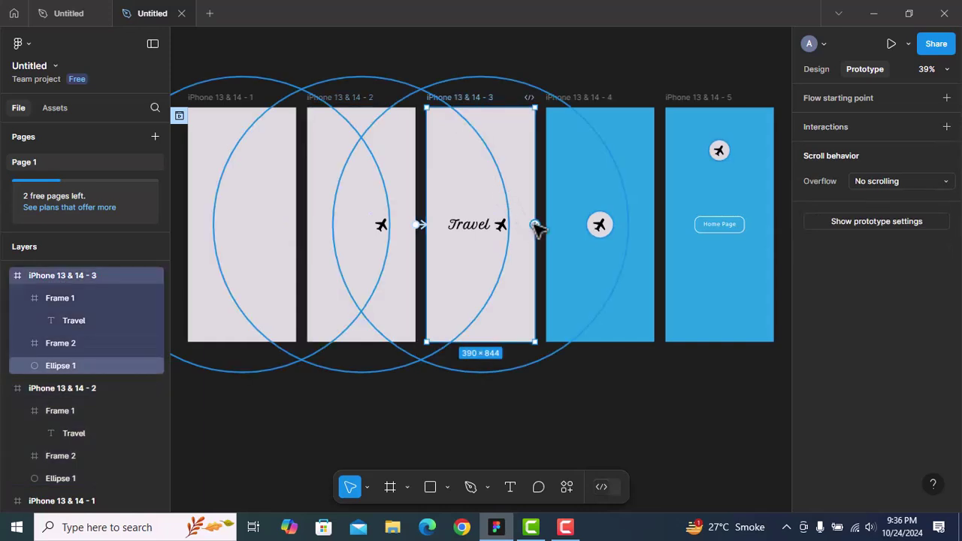
drag(534, 225, 560, 229)
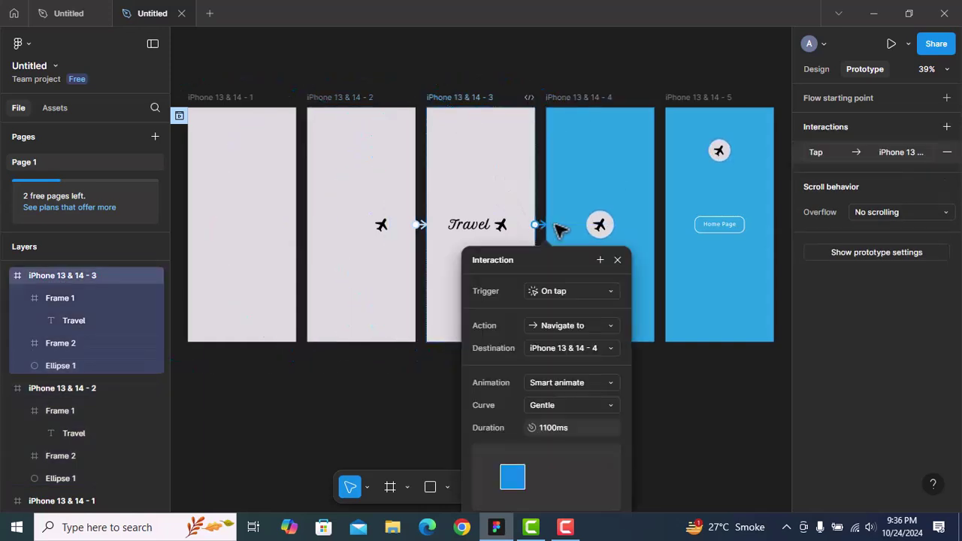
click(572, 291)
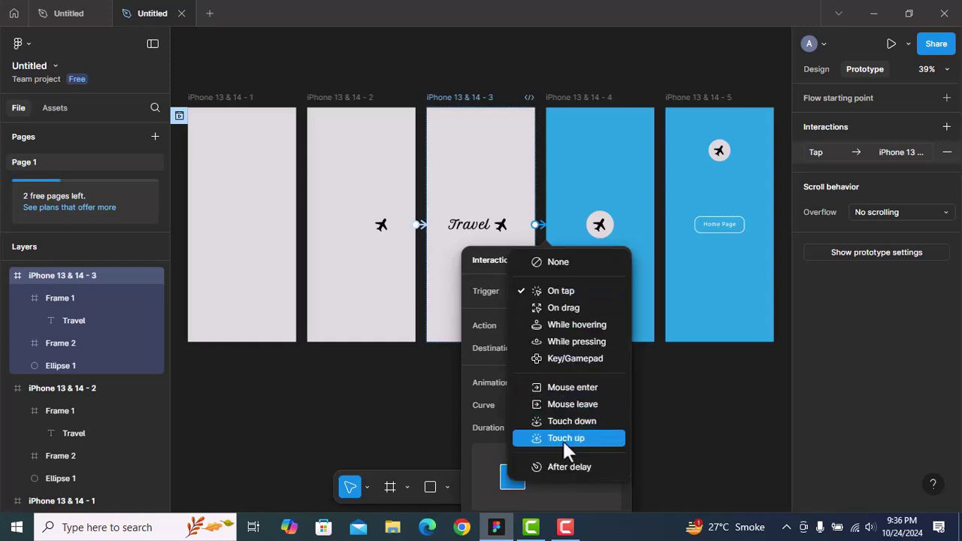
click(564, 466)
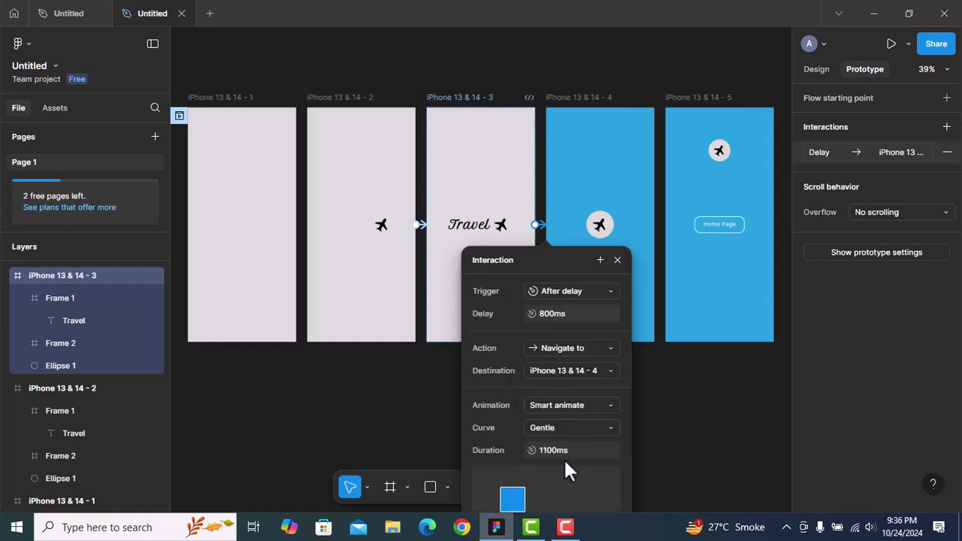
click(542, 314)
text(50)
key(Return)
Step: Give the iPhone 13 & 14 - 3 interaction a Custom spring curve with stiffness about 94.2 and damping 30
click(557, 427)
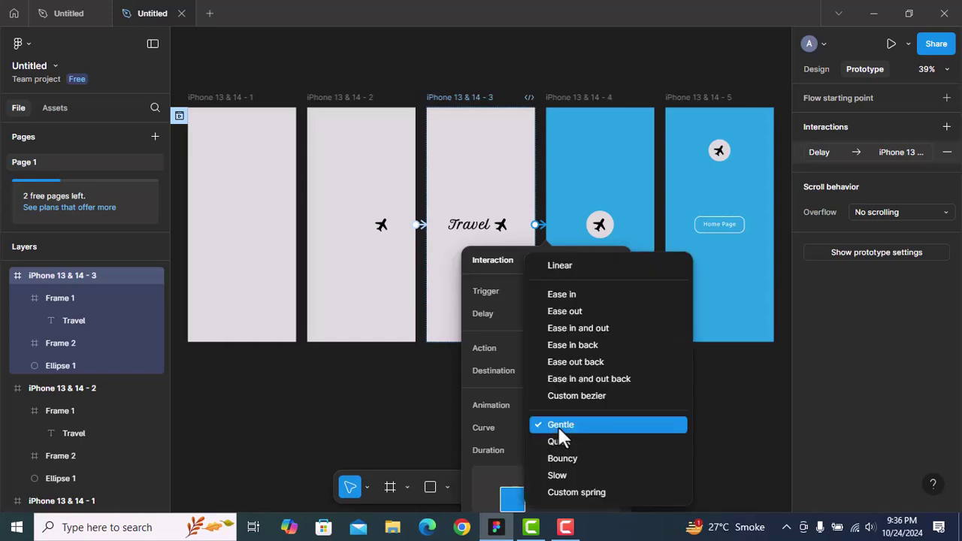
click(569, 492)
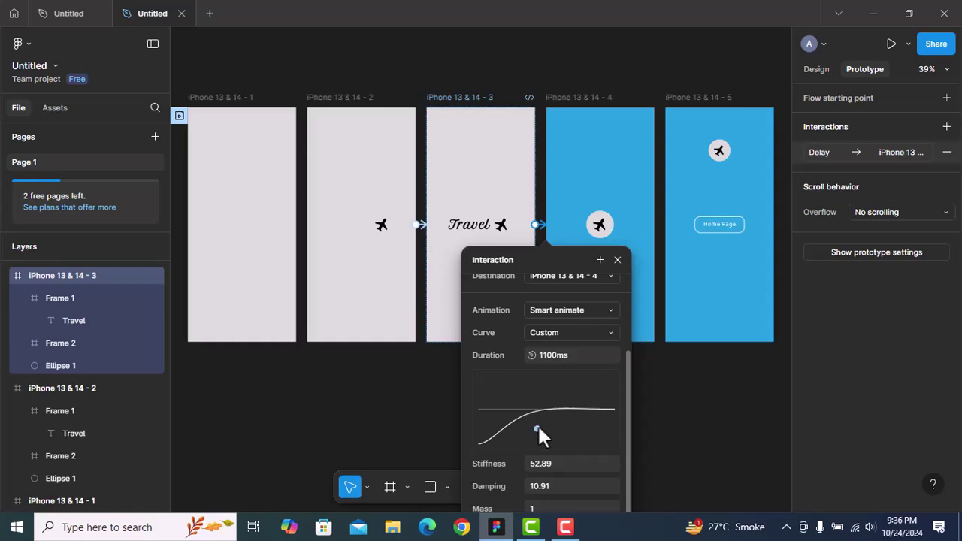
drag(537, 424, 523, 426)
click(546, 485)
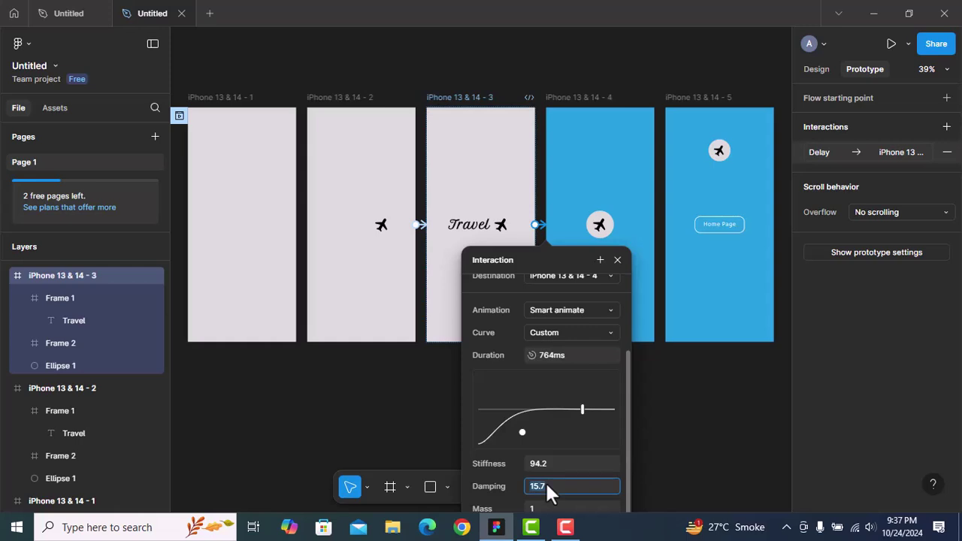
text(30)
key(Return)
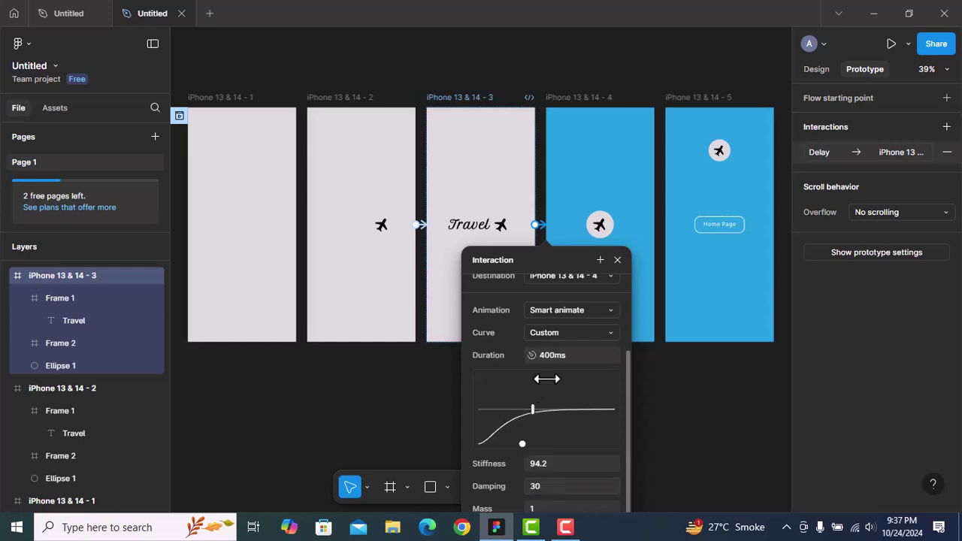
click(618, 260)
Step: Link iPhone 13 & 14 - 4 to iPhone 13 & 14 - 5 with an After delay trigger of 1 ms
click(577, 99)
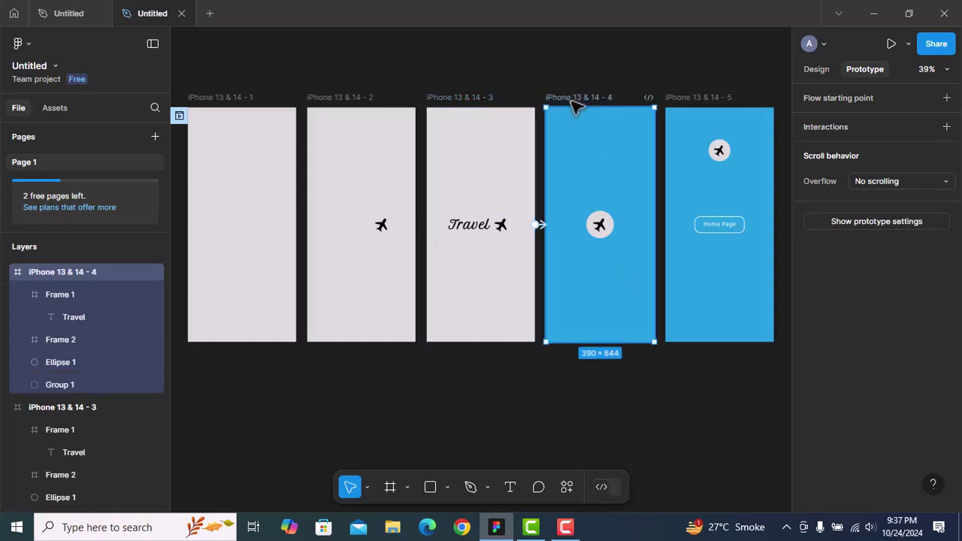
drag(655, 226, 687, 229)
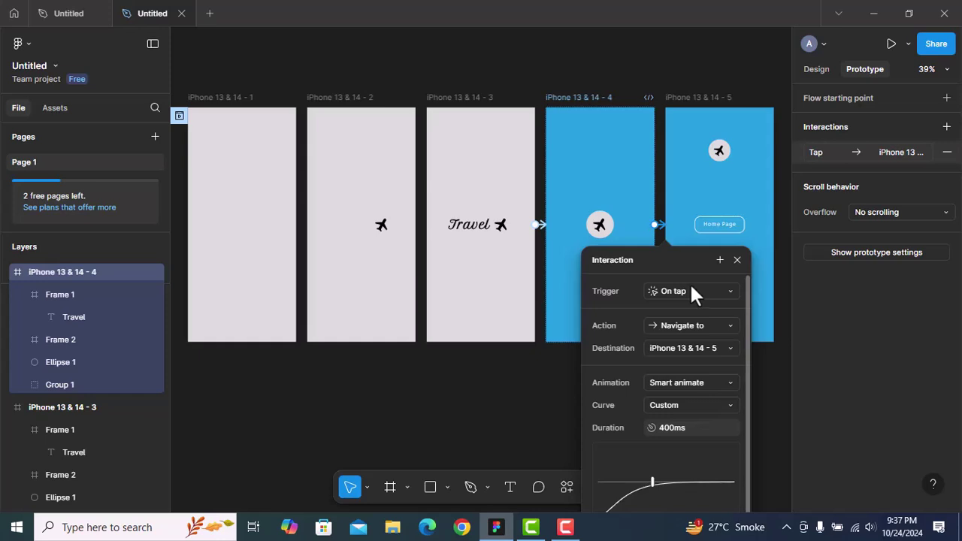
click(673, 290)
click(676, 466)
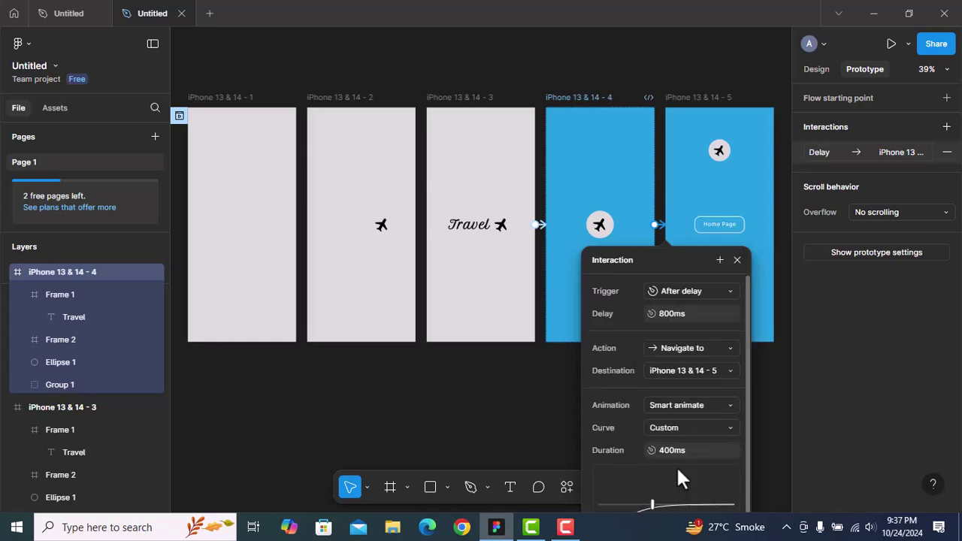
click(659, 313)
text(1)
key(Return)
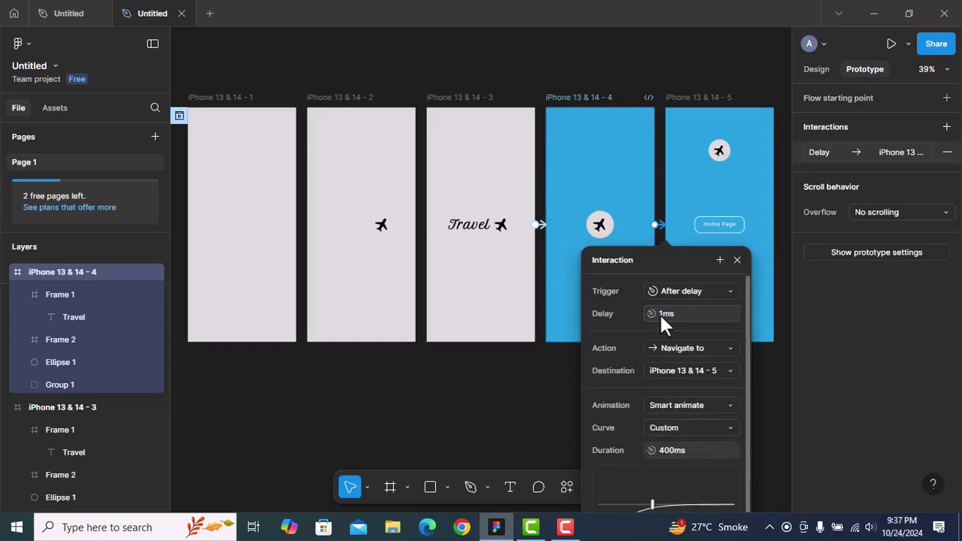
Step: Change the animation curve of the iPhone 13 & 14 - 4 interaction to Linear
scroll(654, 386, down, 3)
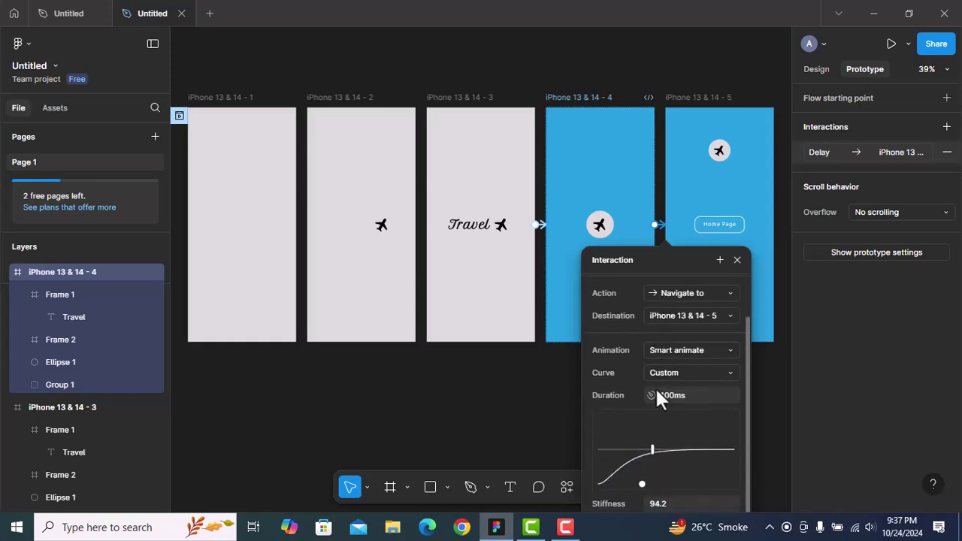
click(698, 343)
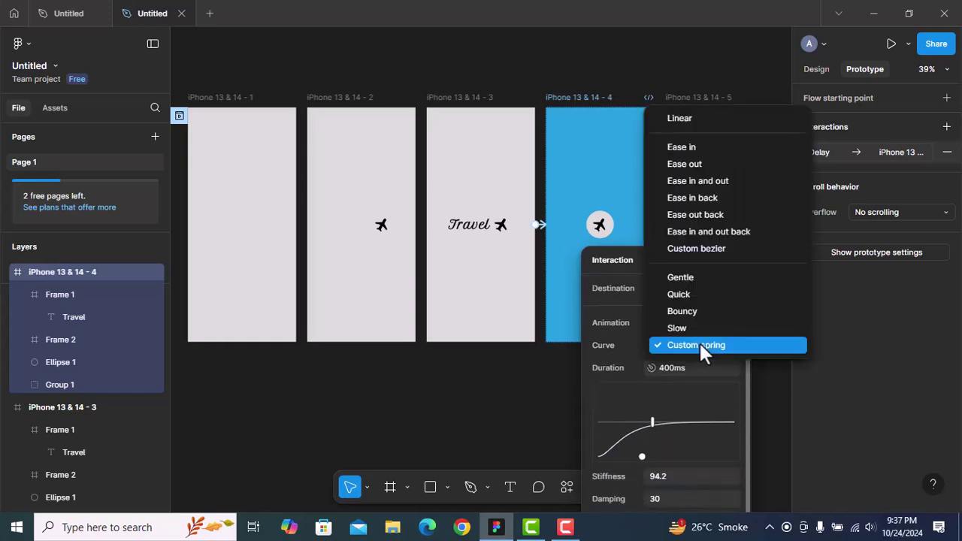
click(683, 118)
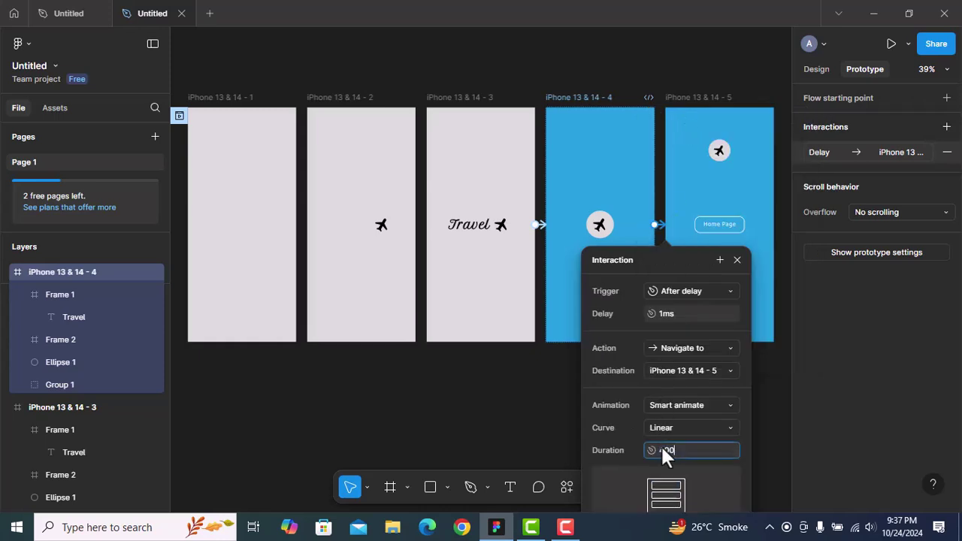
click(736, 260)
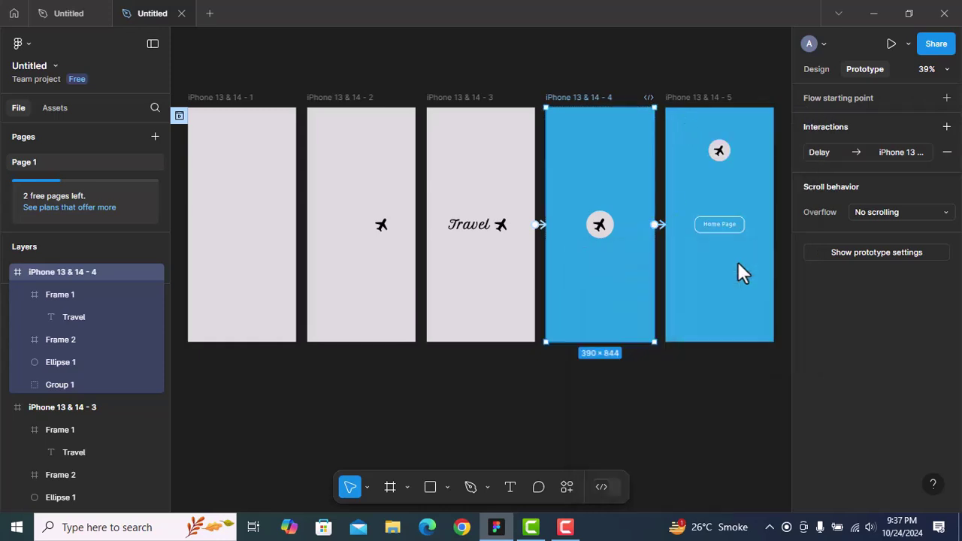
Step: Play the prototype starting from iPhone 13 & 14 - 1
click(214, 100)
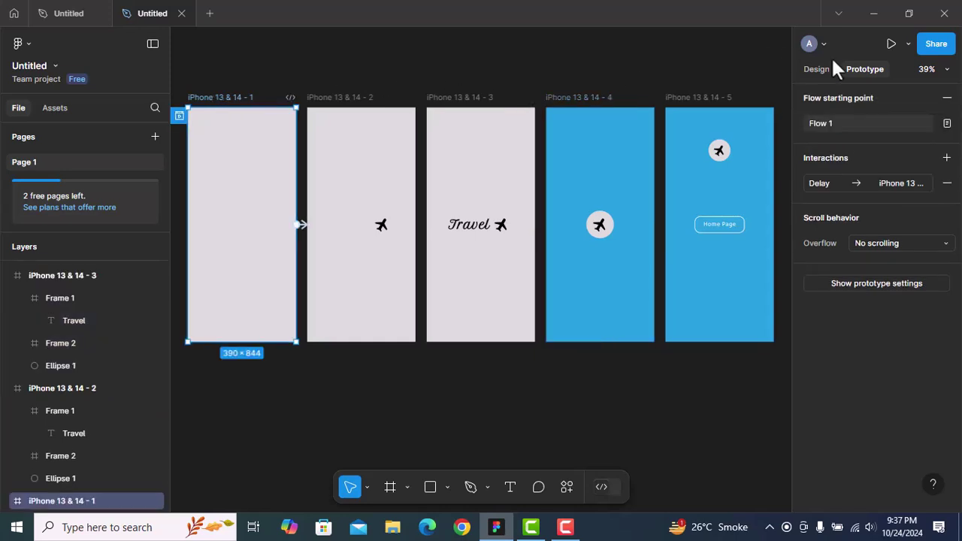
click(891, 43)
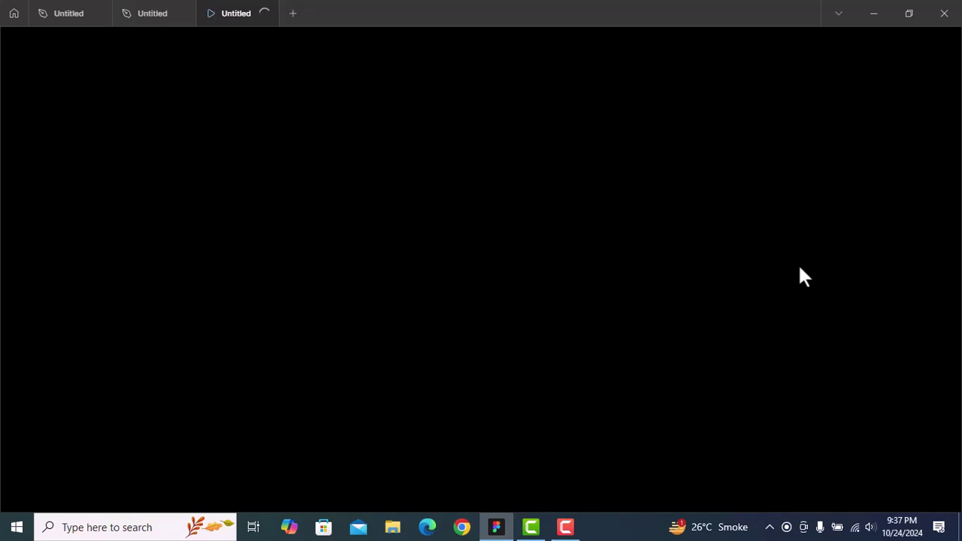